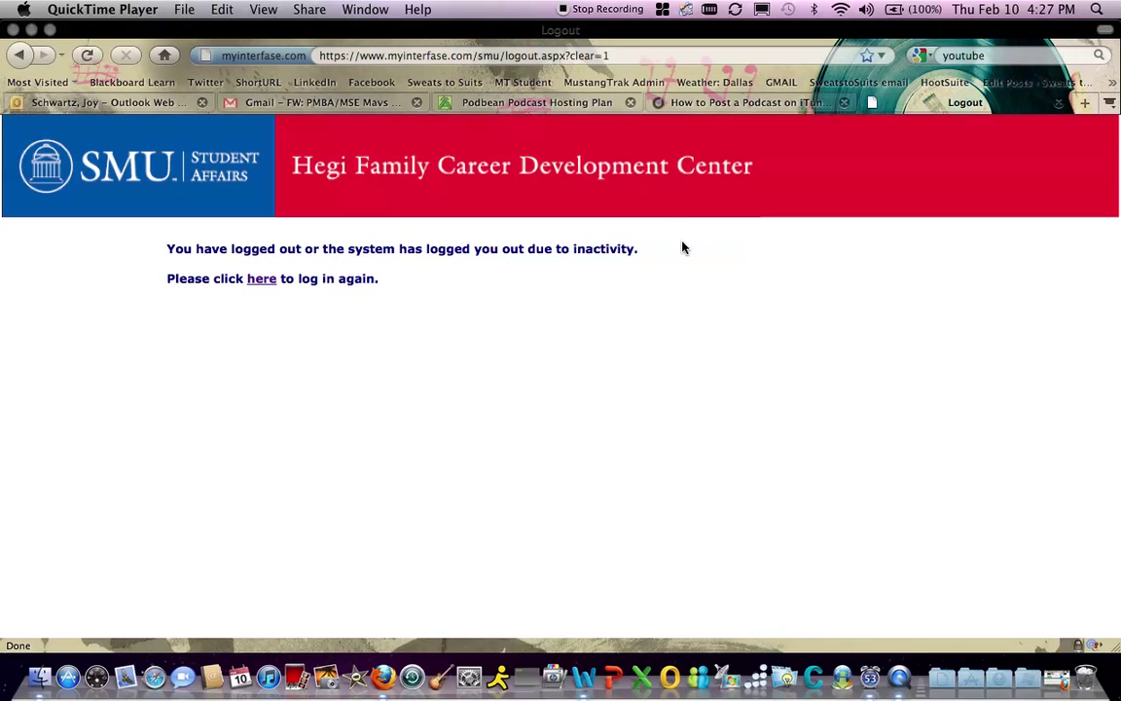
Open the MustangTRAK student login page from the MT Student bookmark and review its access instructions for registered and new users
click(521, 88)
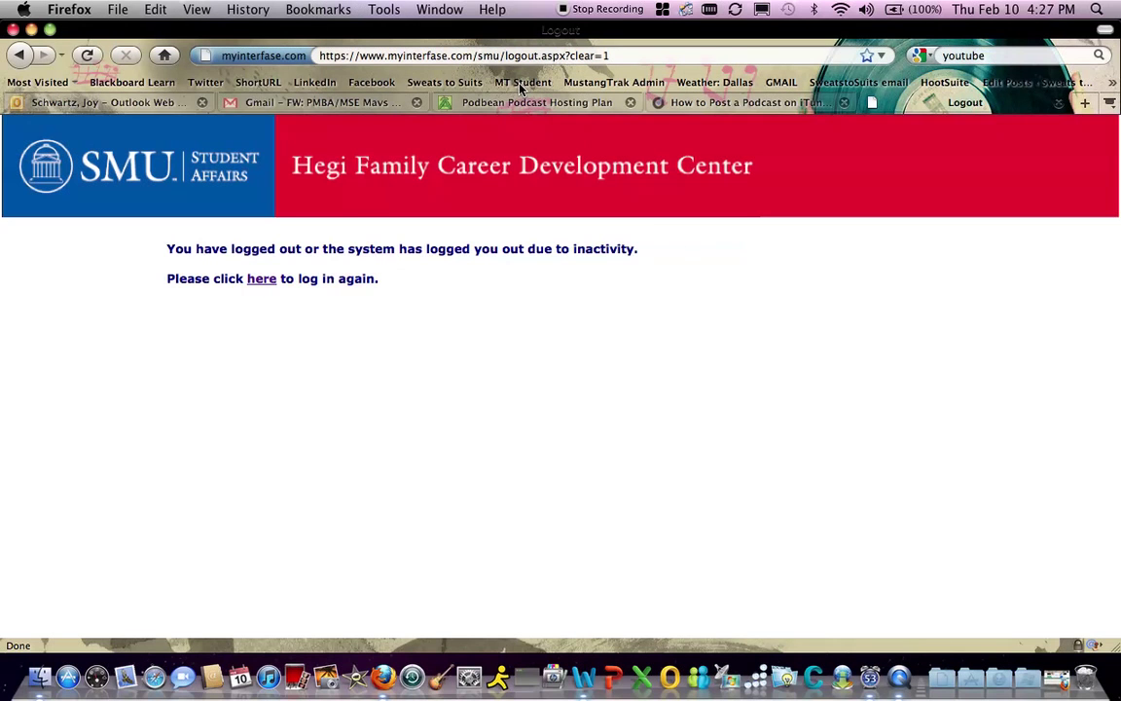
click(523, 83)
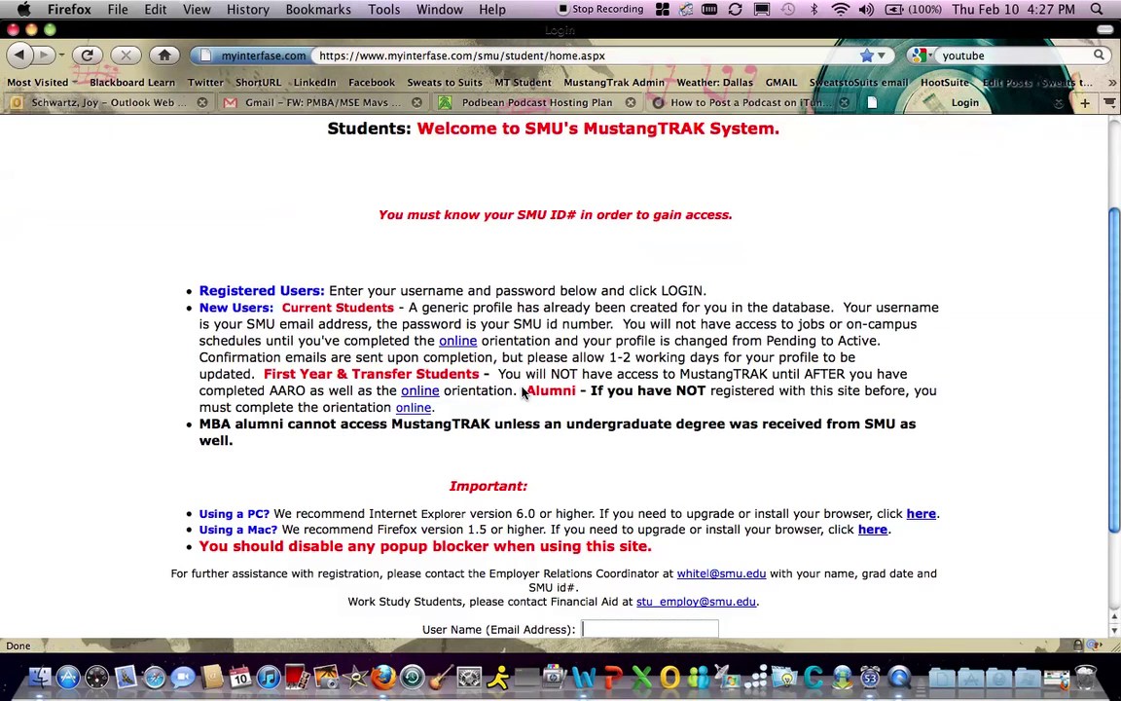
scroll(523, 392, down, 3)
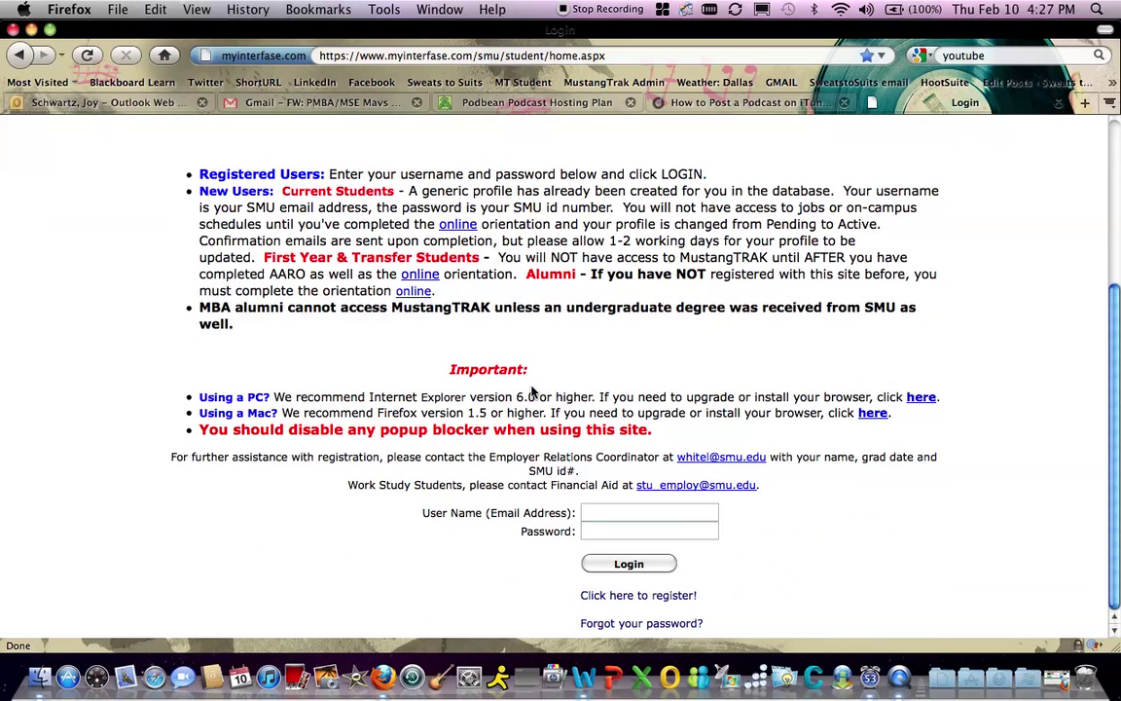
scroll(533, 391, up, 3)
scroll(530, 389, up, 1)
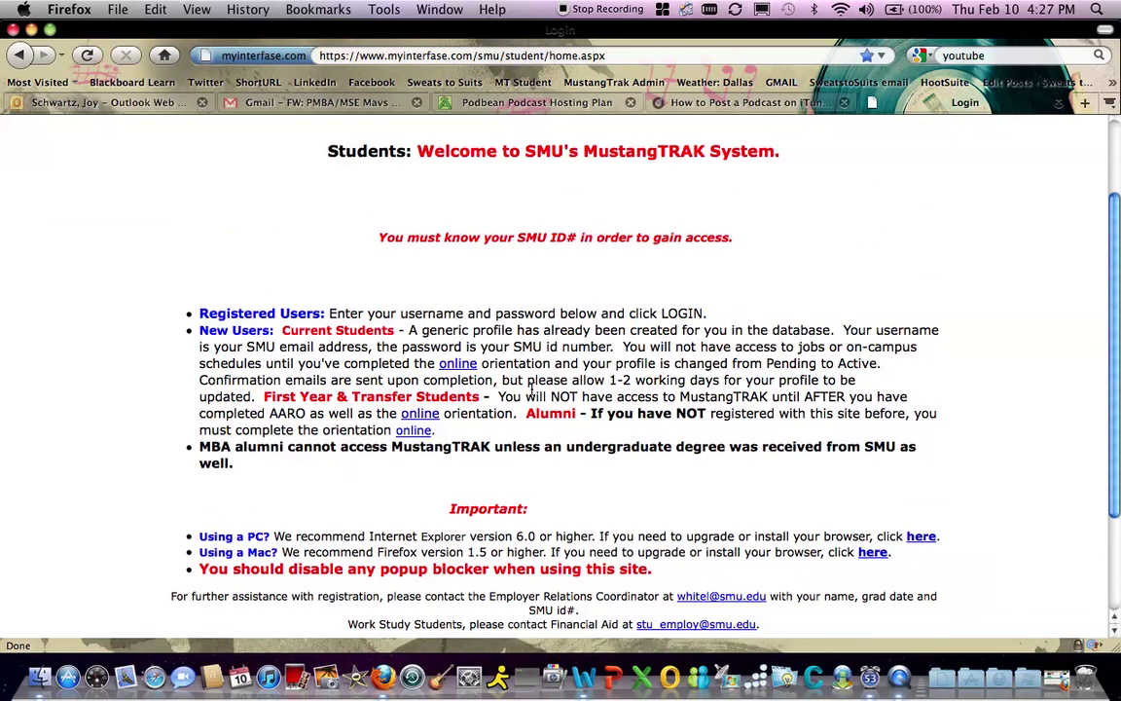
scroll(531, 389, down, 3)
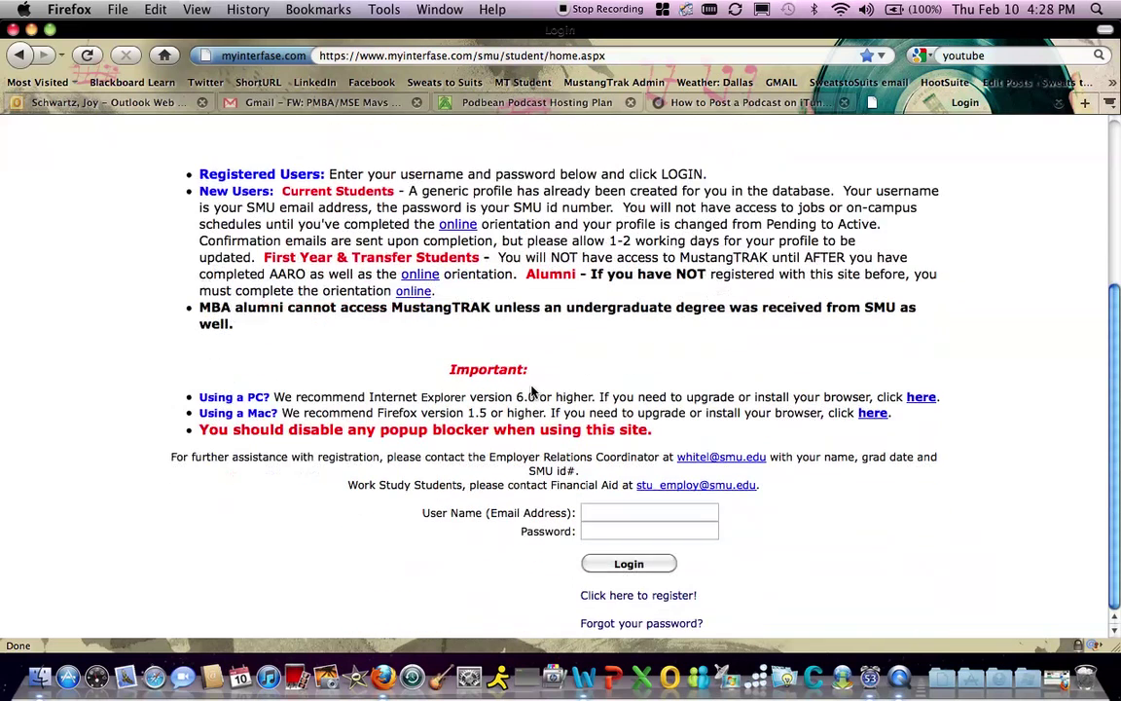
scroll(534, 391, up, 2)
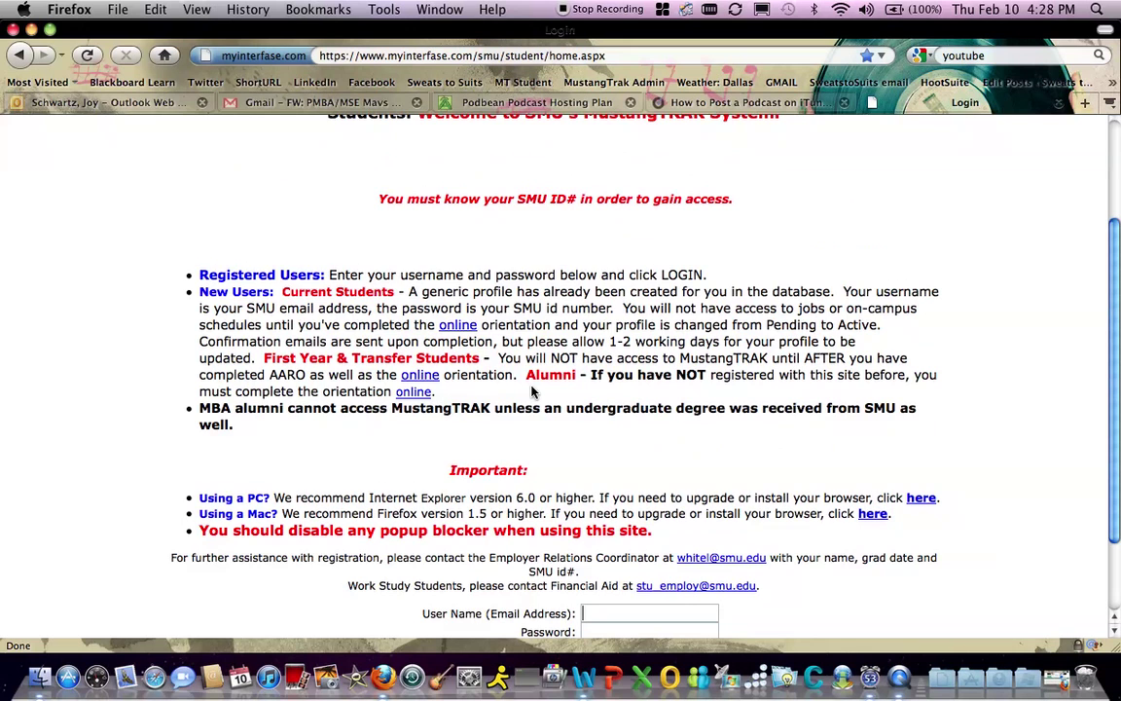
scroll(533, 391, up, 2)
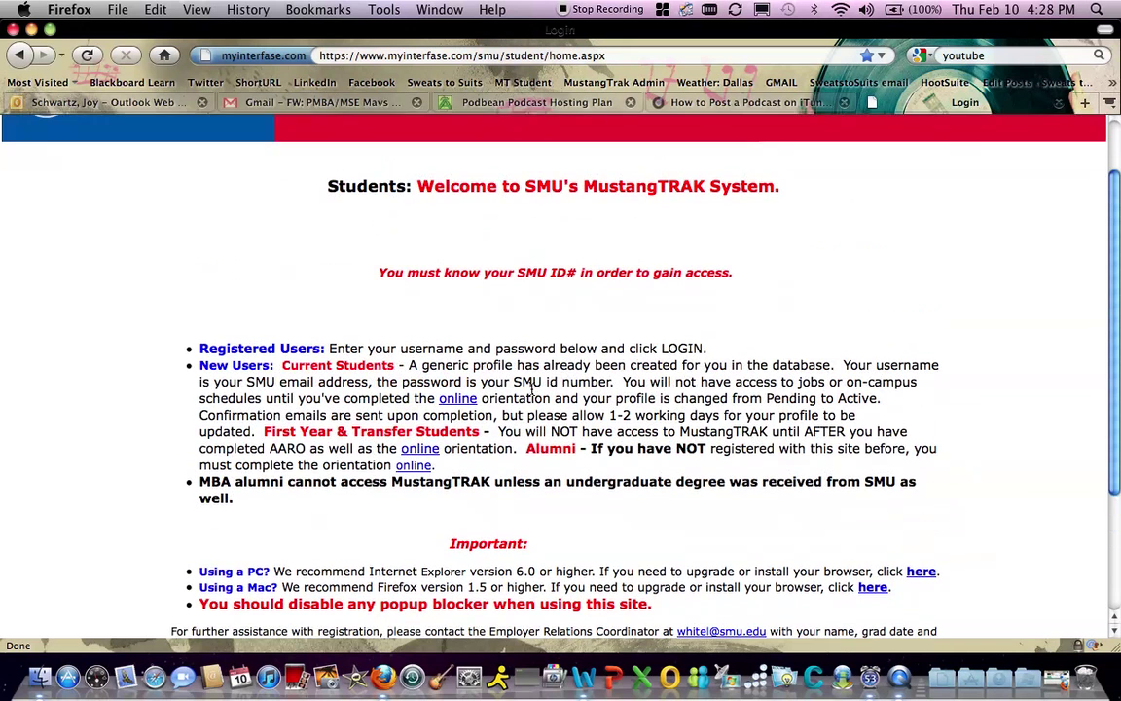
scroll(532, 391, down, 4)
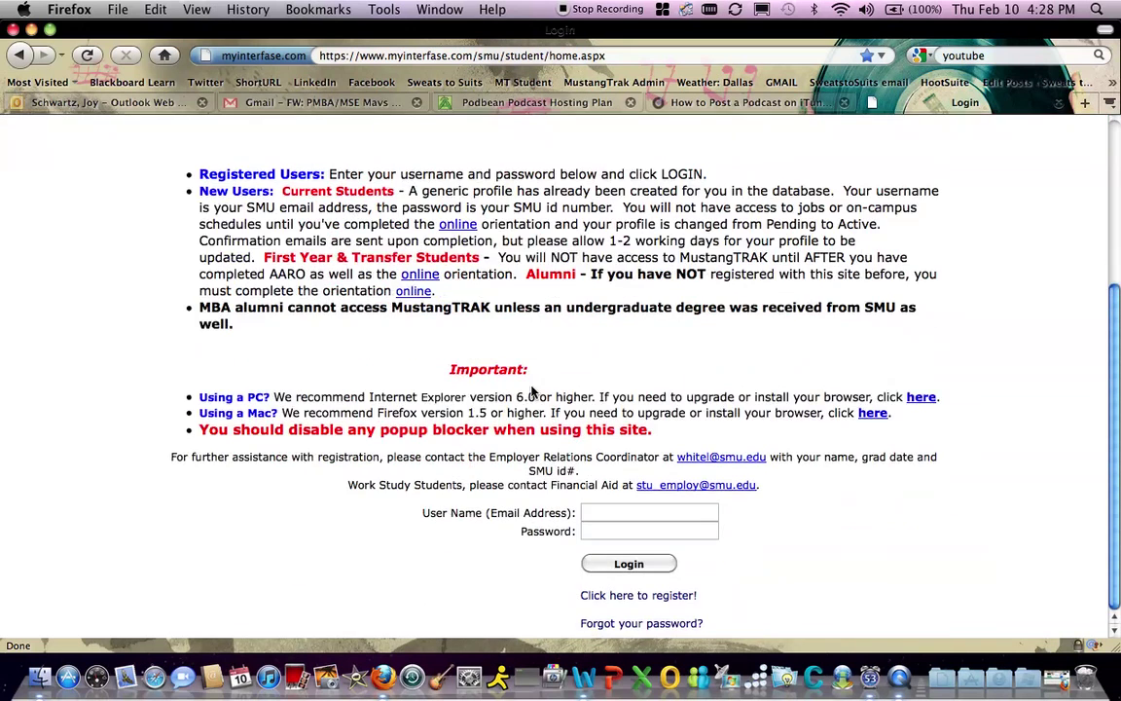
Log in to the student site with the saved SMU Cox e-mail address as user name and its stored password
text(jsch)
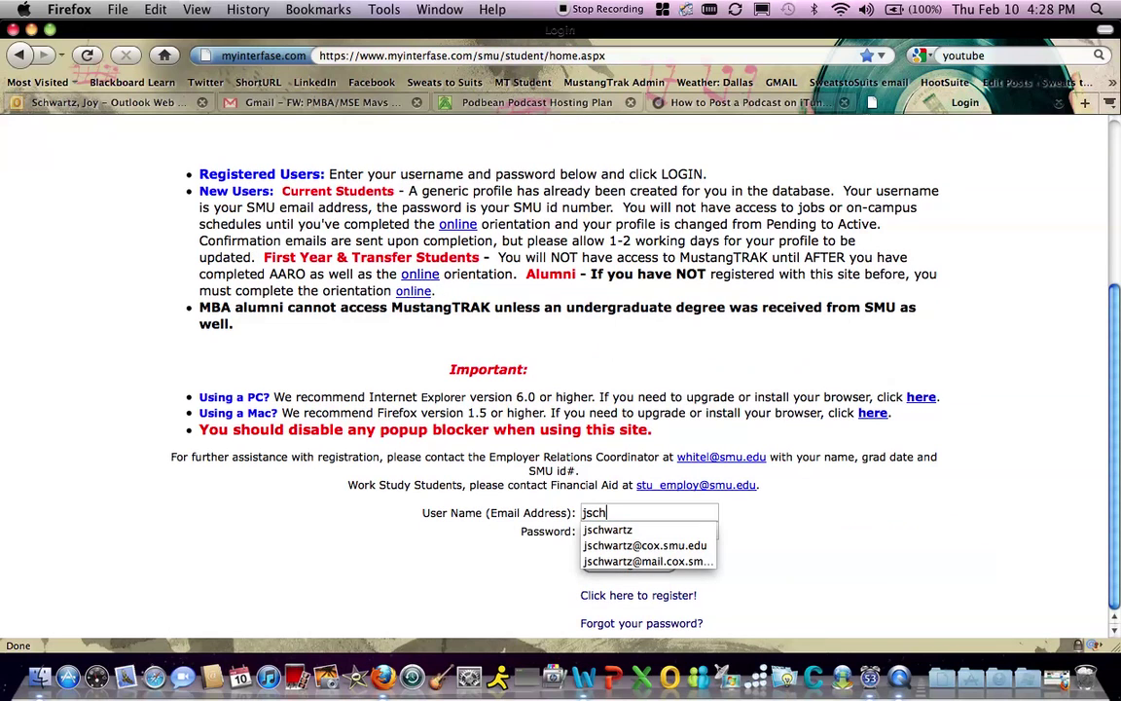
key(Down)
key(Down)
key(Return)
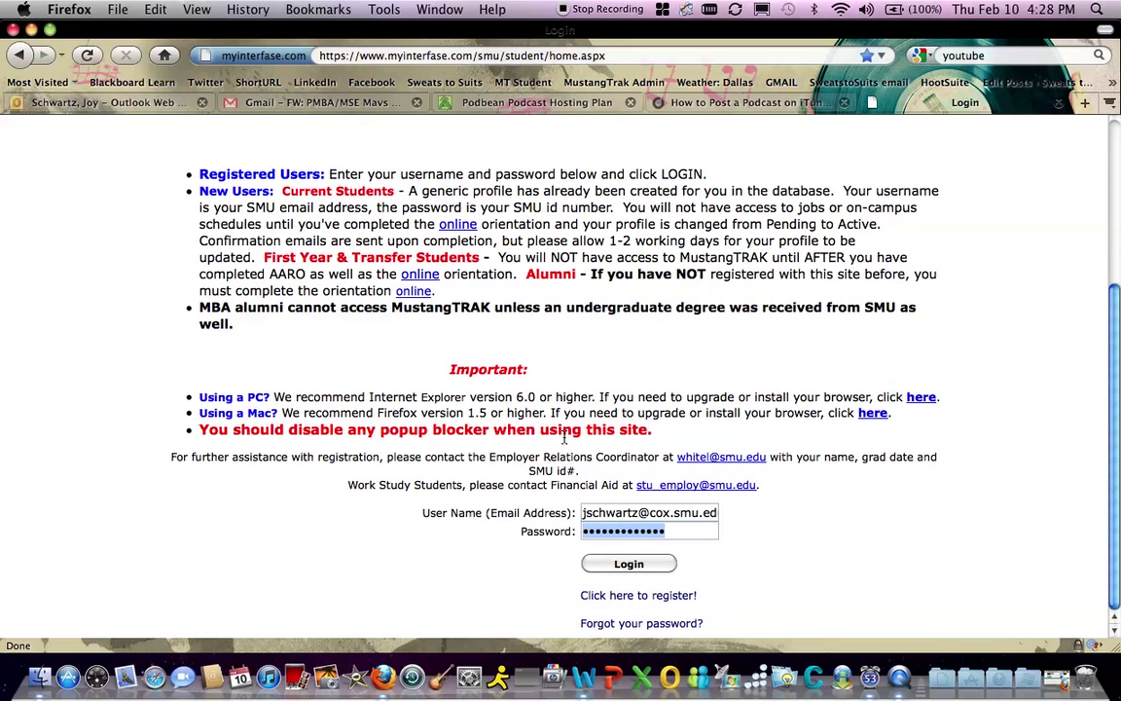
click(630, 565)
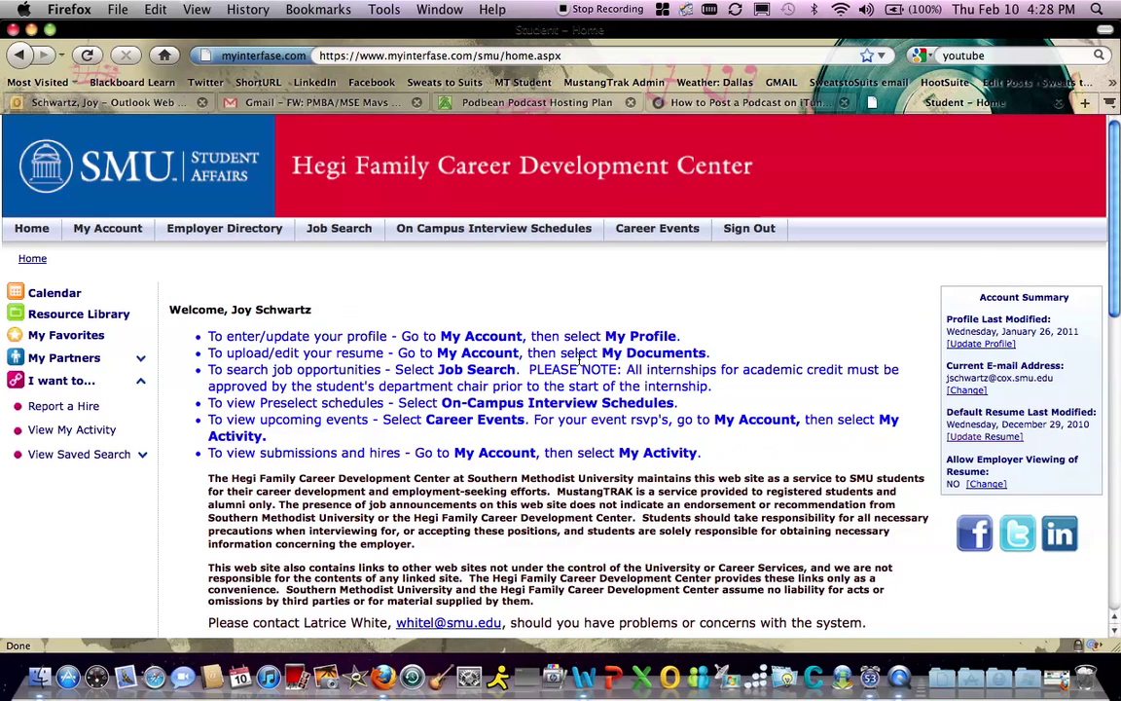
Open the search for all on-campus interview schedules and search with an interview date starting 3/21/2011
mouse_move(487, 227)
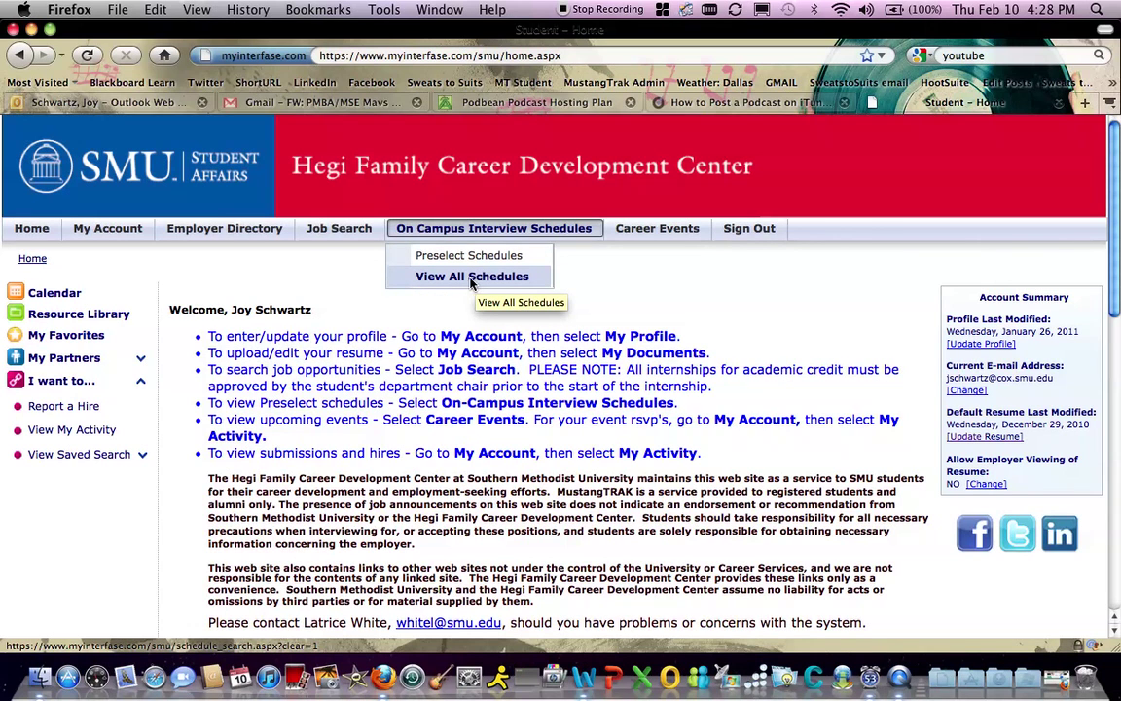
click(469, 278)
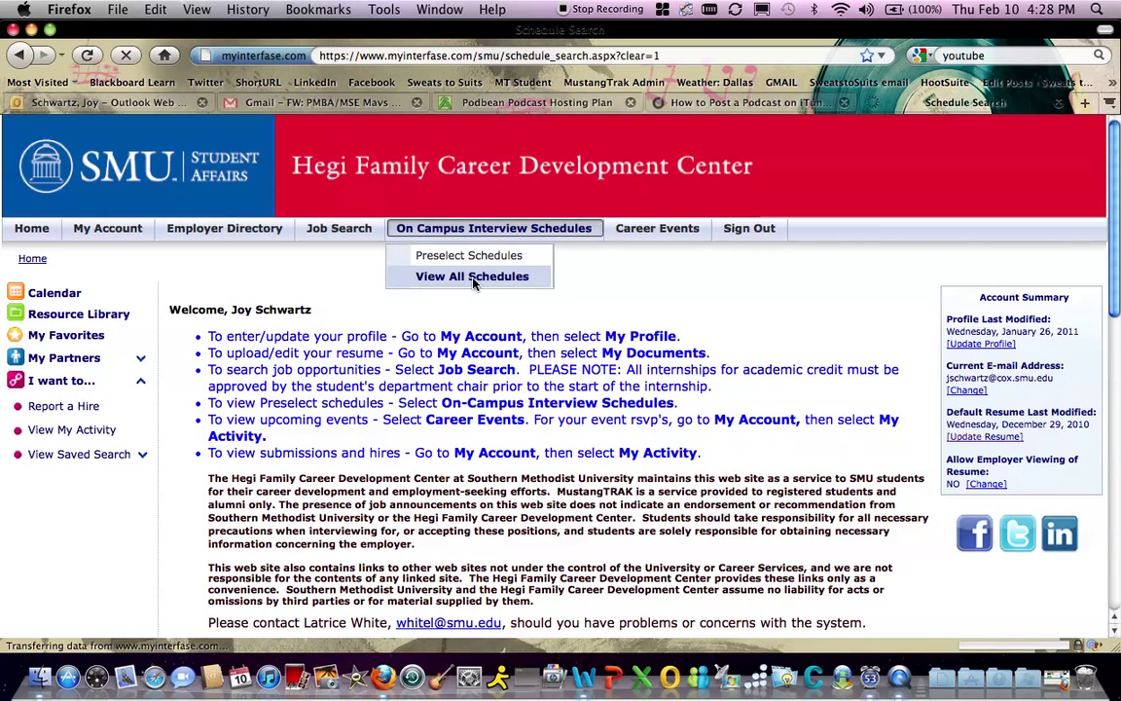
scroll(508, 562, down, 5)
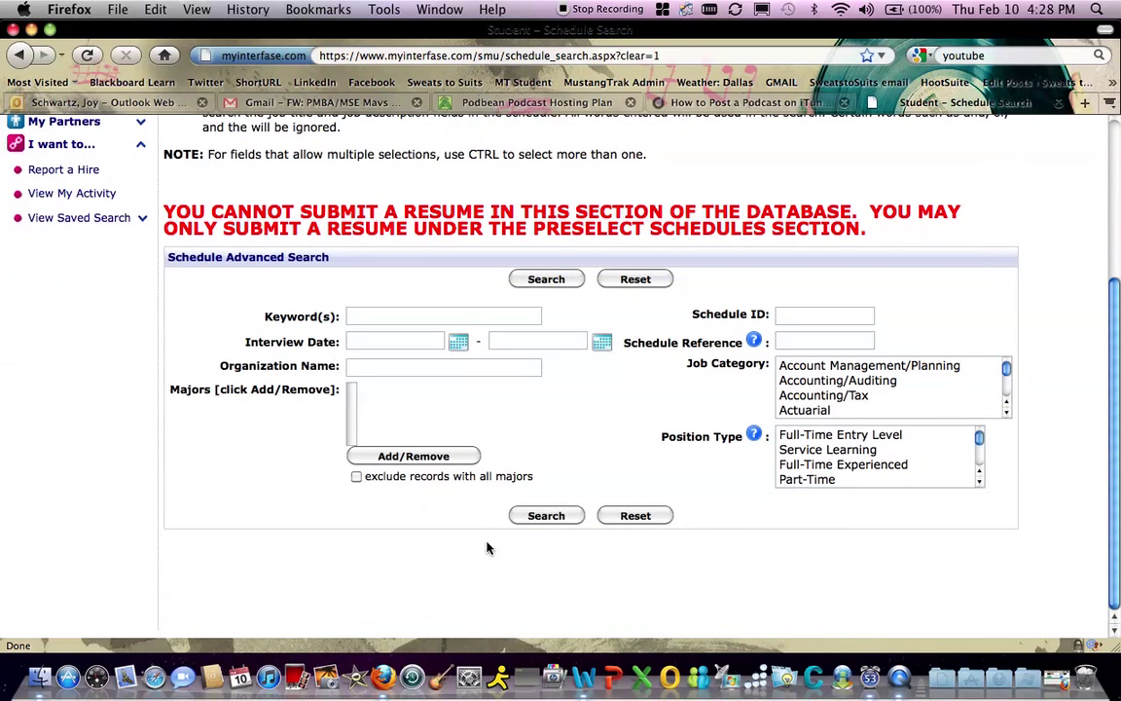
click(459, 345)
click(628, 263)
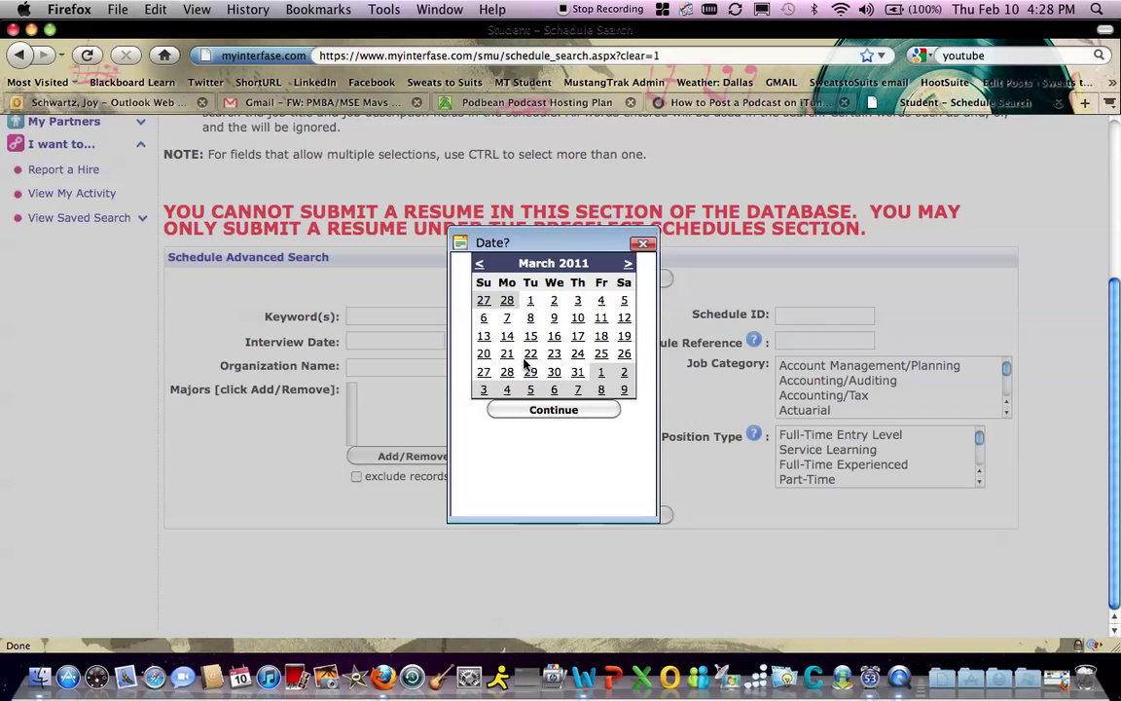
click(506, 353)
click(554, 410)
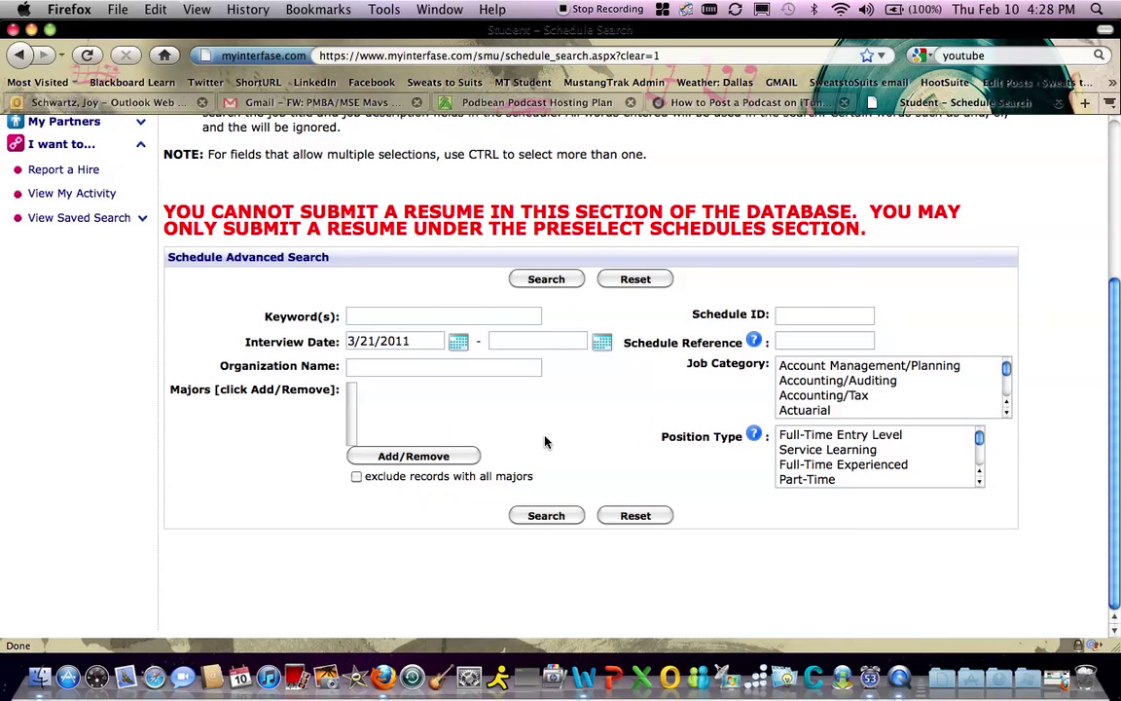
click(563, 279)
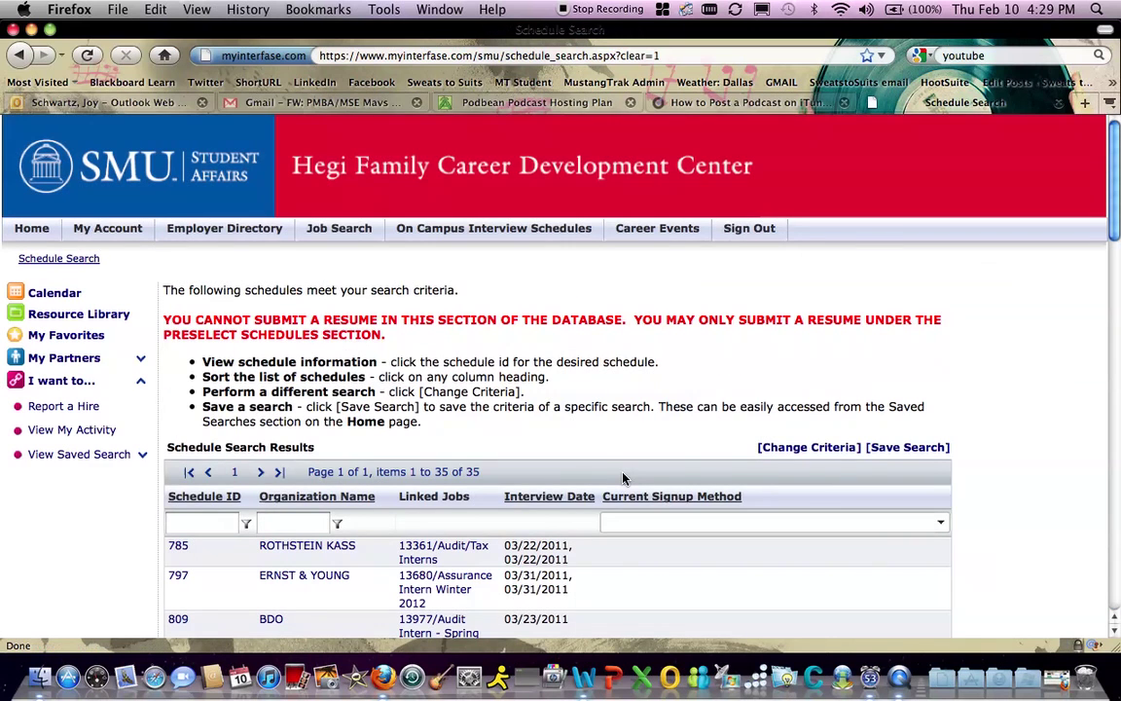
Look through the schedule search results and open the Ernst & Young schedule for Assurance Intern Winter 2012
scroll(641, 481, down, 5)
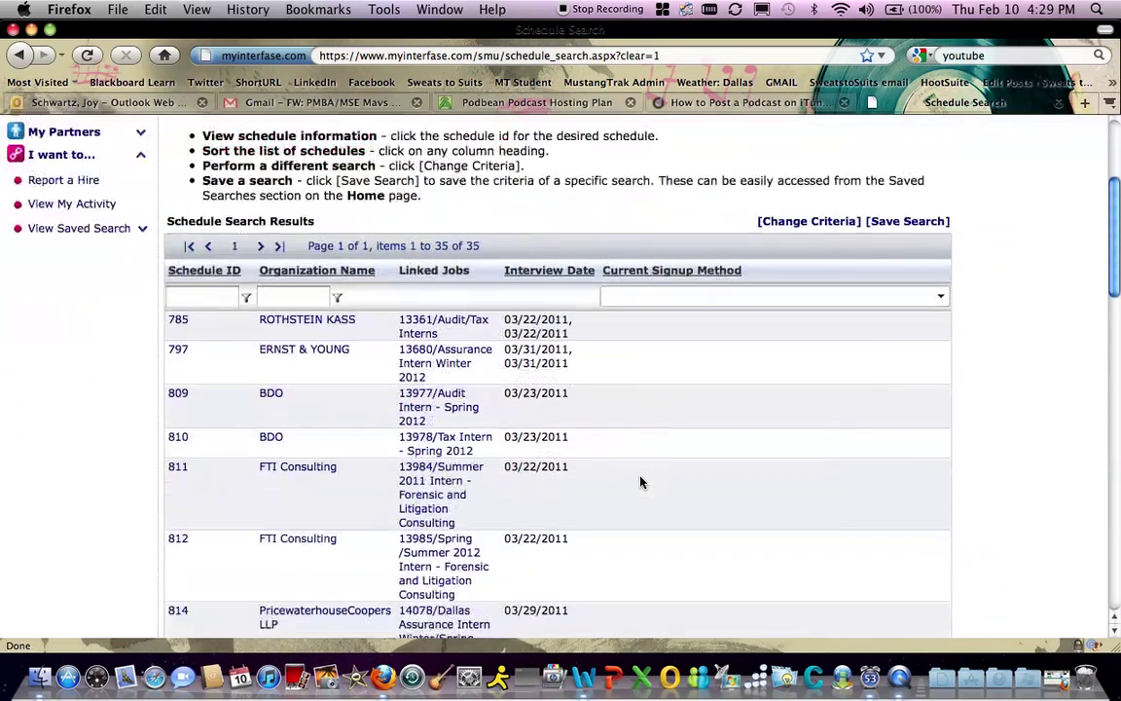
scroll(640, 481, down, 10)
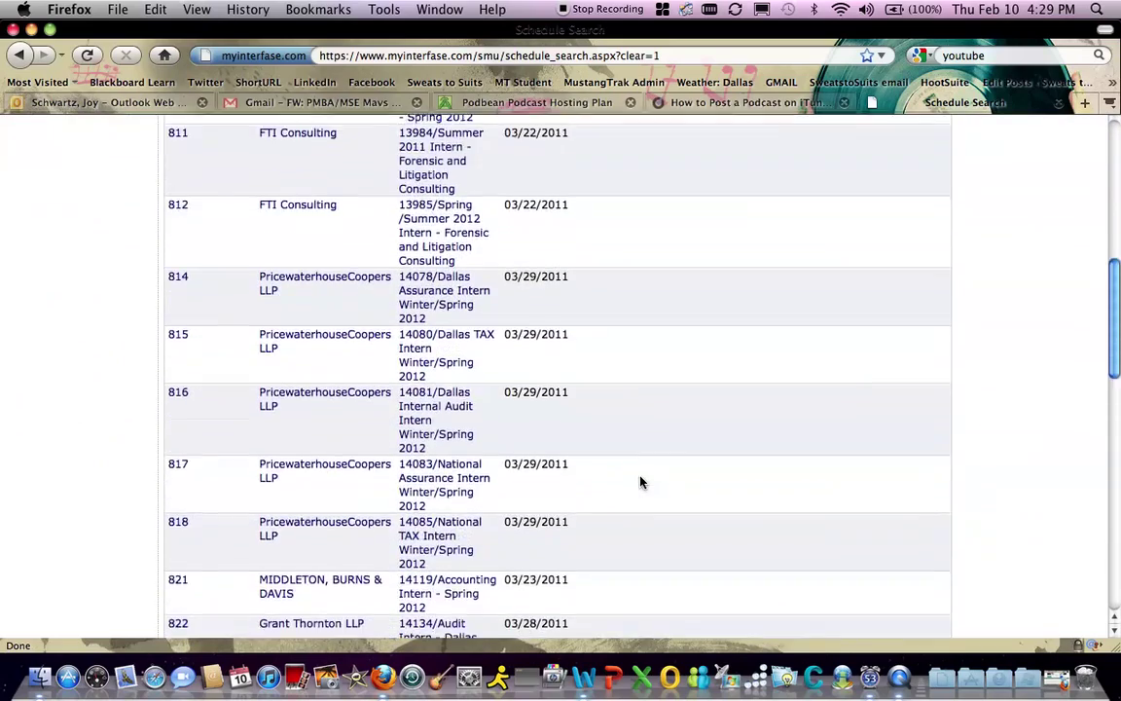
scroll(640, 481, down, 15)
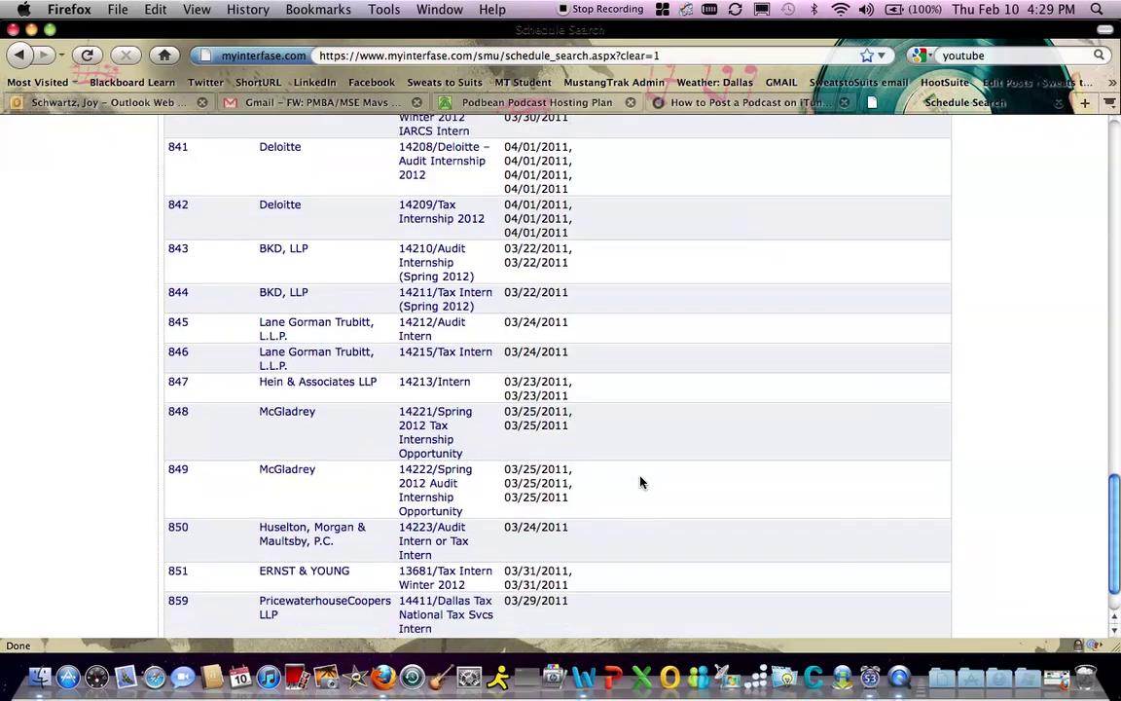
scroll(640, 481, up, 20)
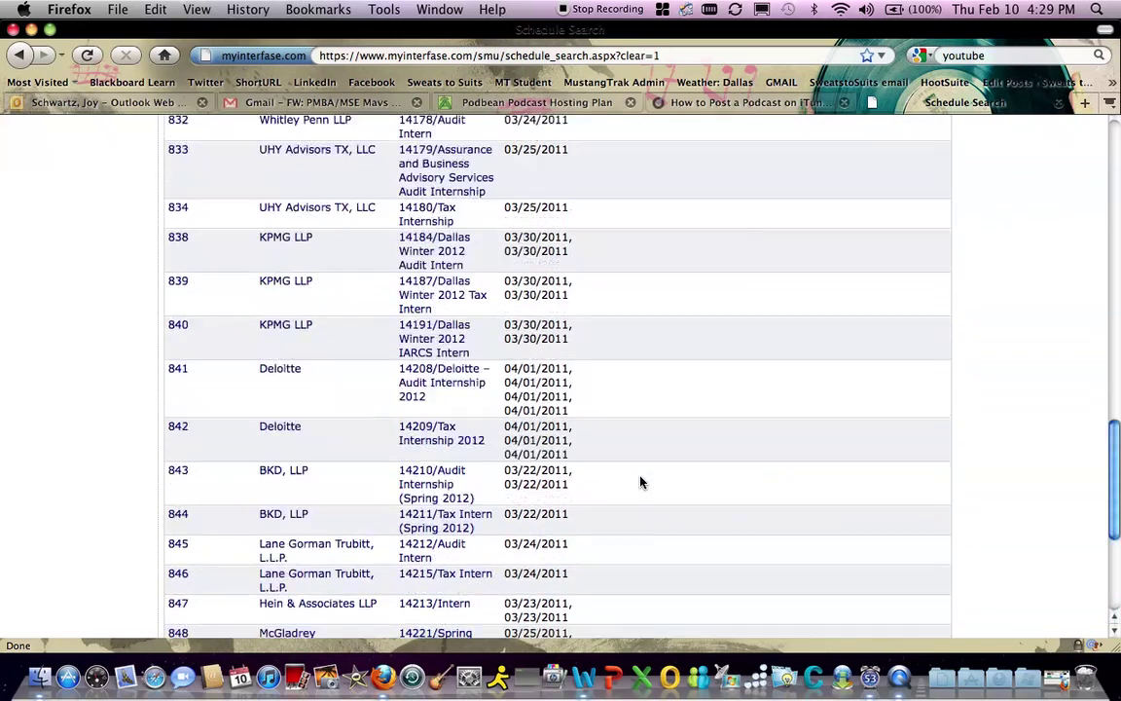
scroll(640, 481, up, 14)
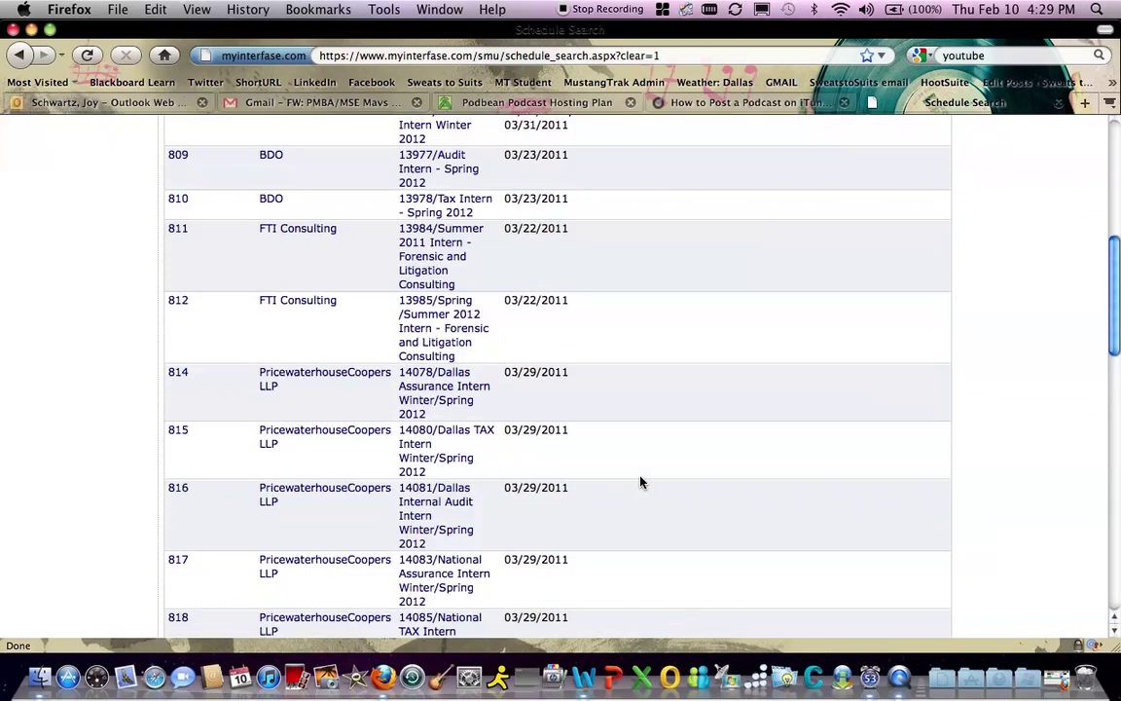
scroll(641, 481, down, 2)
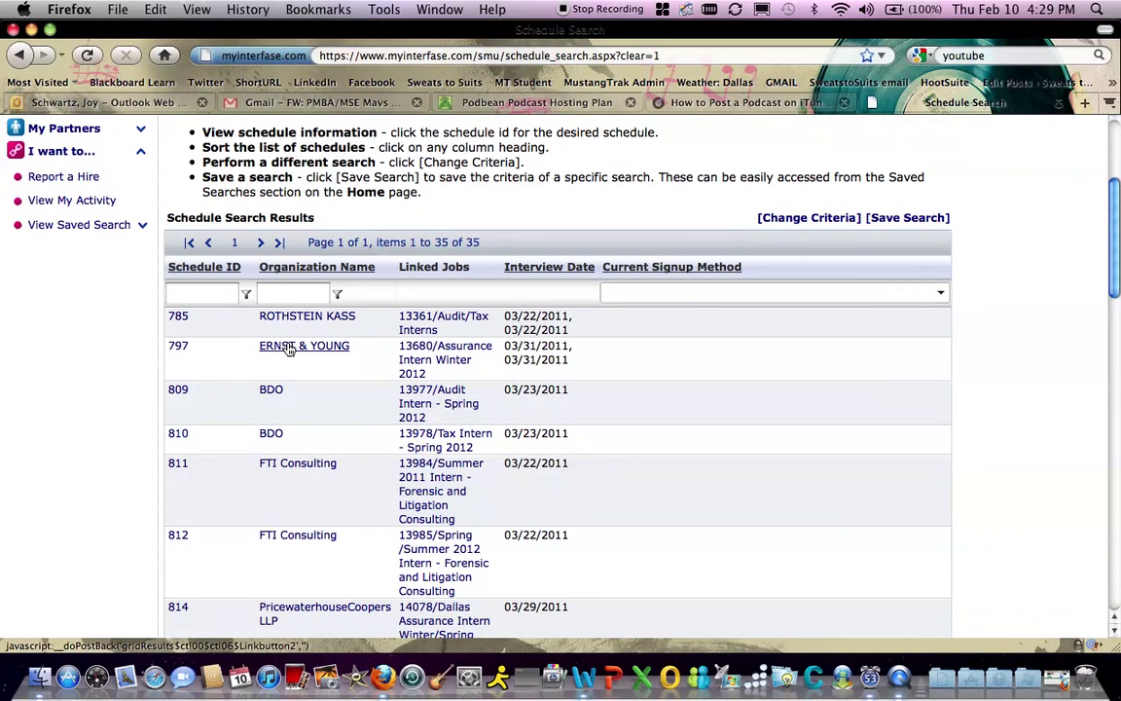
click(284, 349)
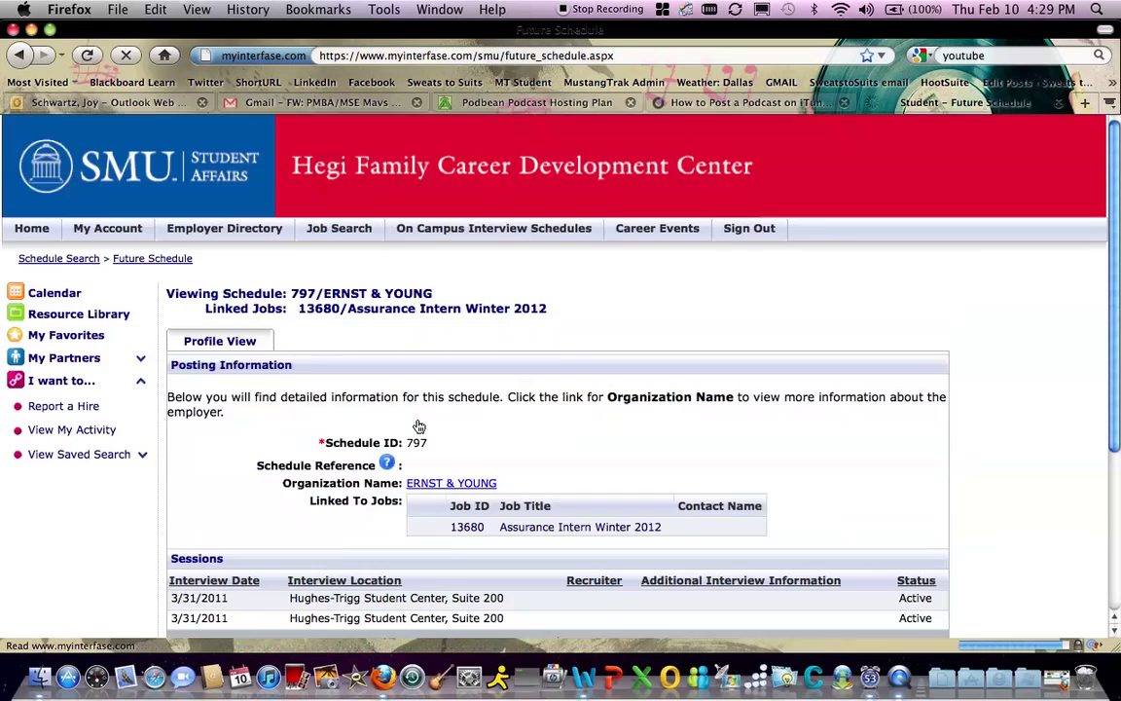
Review the schedule's sessions and submission timeline, and open its linked job Assurance Intern Winter 2012
scroll(471, 436, down, 6)
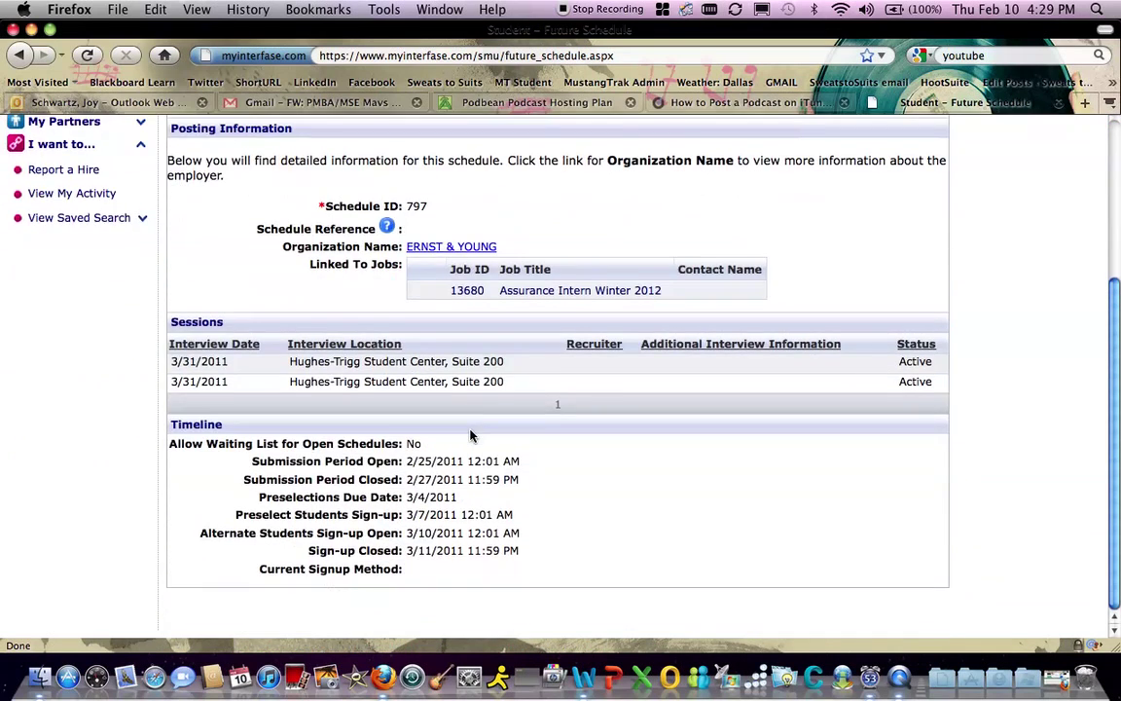
scroll(472, 435, up, 5)
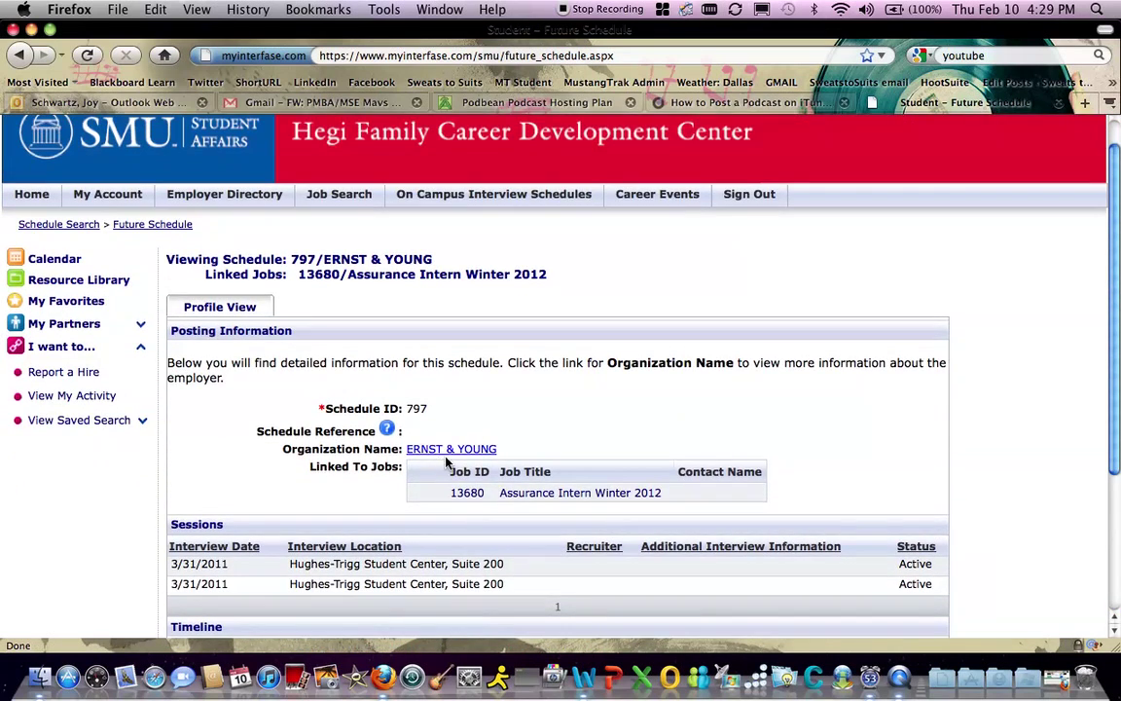
scroll(443, 448, down, 4)
scroll(439, 449, down, 1)
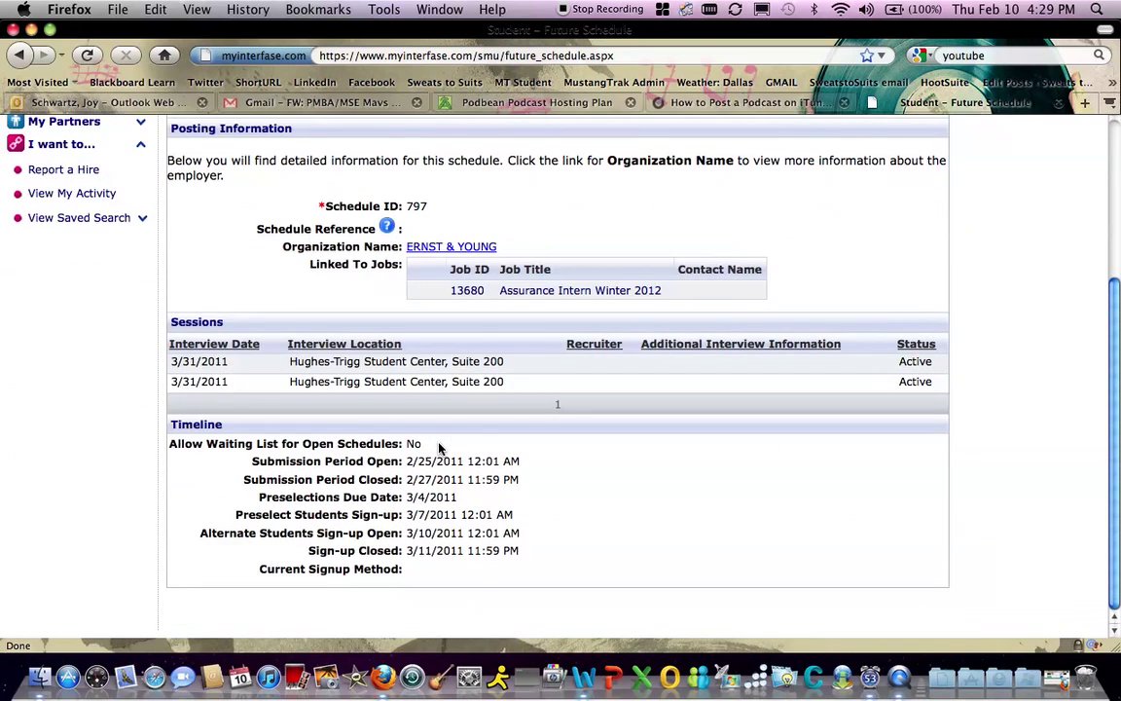
click(551, 293)
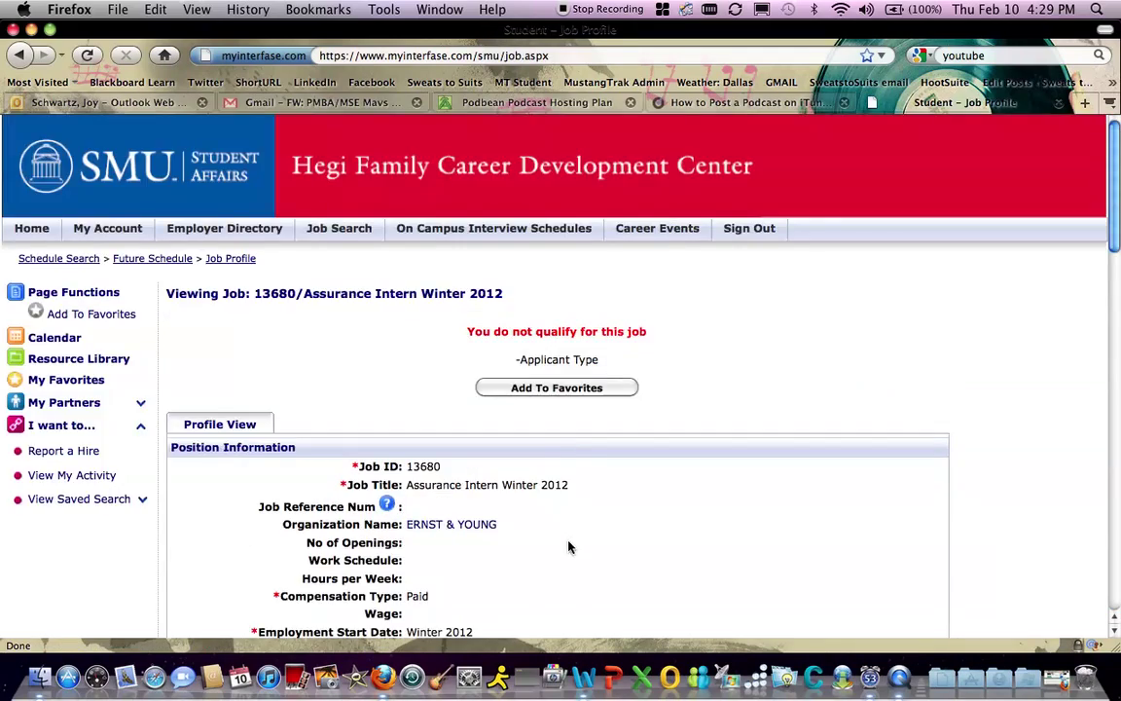
Examine the job profile's qualifications, application instructions, cover letter requirements and posting information such as minimum GPA, graduation range and majors
scroll(570, 547, down, 15)
scroll(570, 547, down, 3)
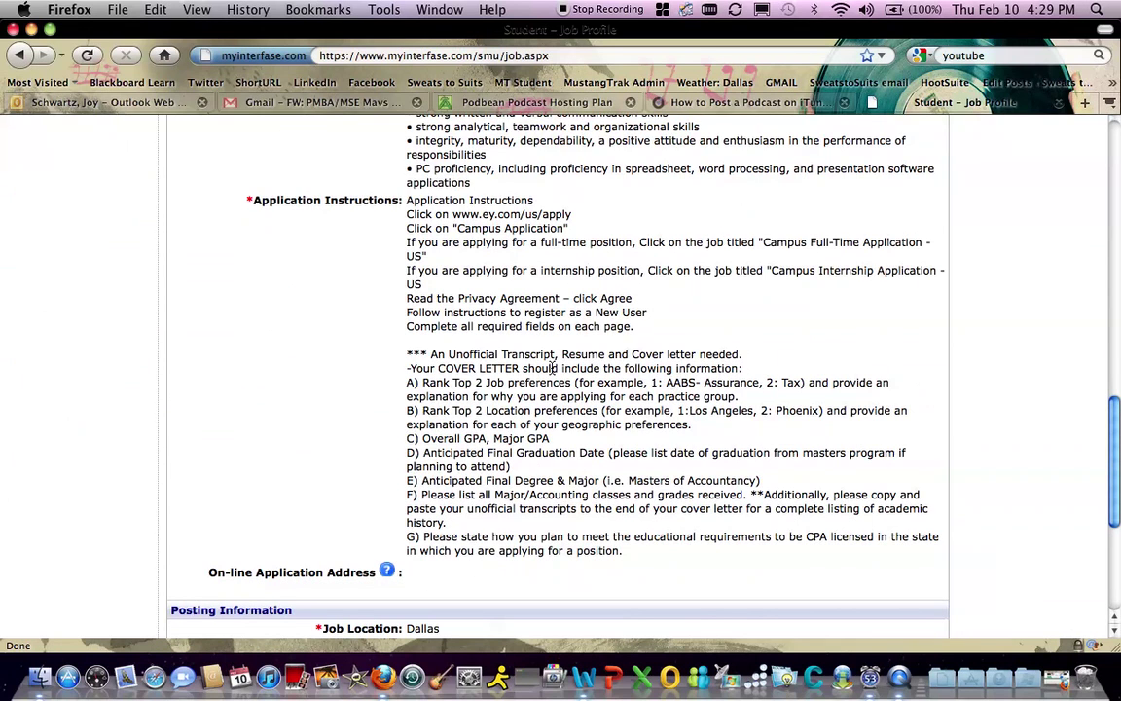
scroll(749, 419, down, 3)
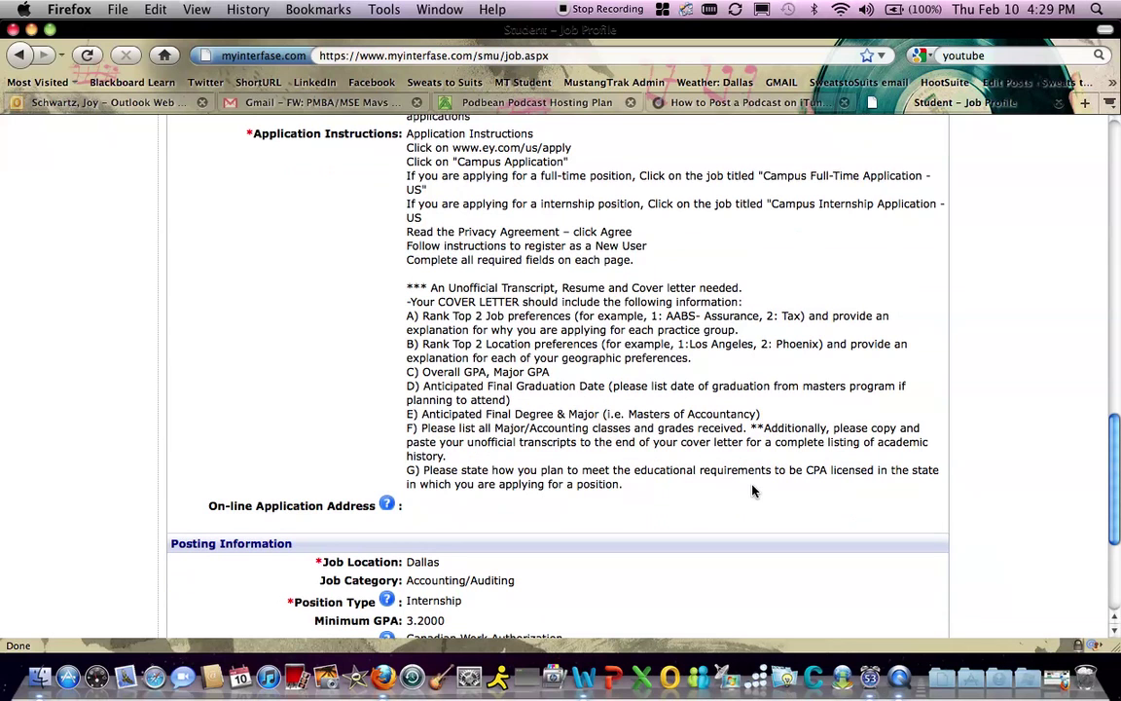
scroll(752, 490, down, 5)
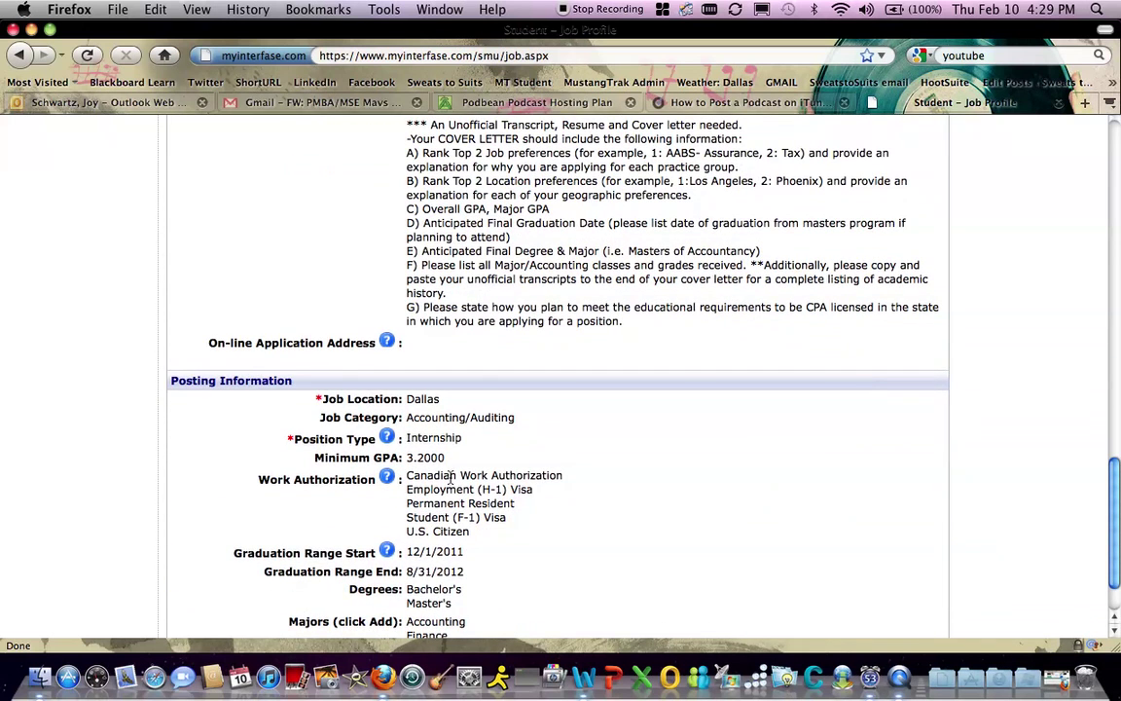
scroll(526, 475, down, 3)
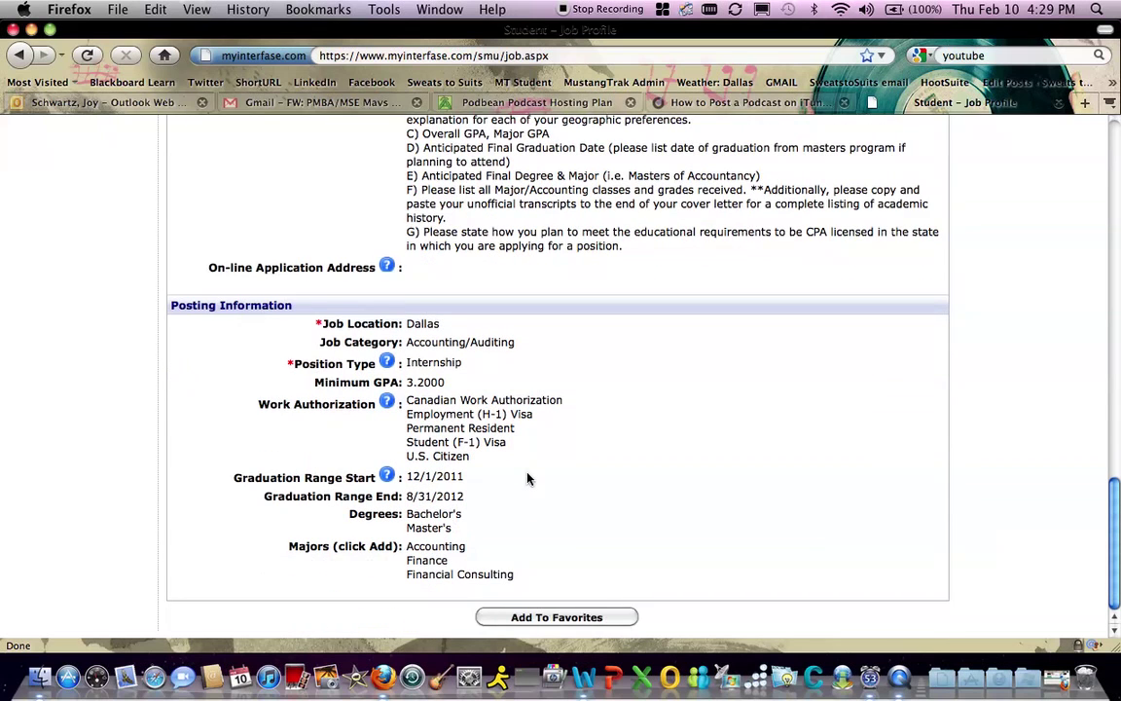
scroll(526, 476, up, 1)
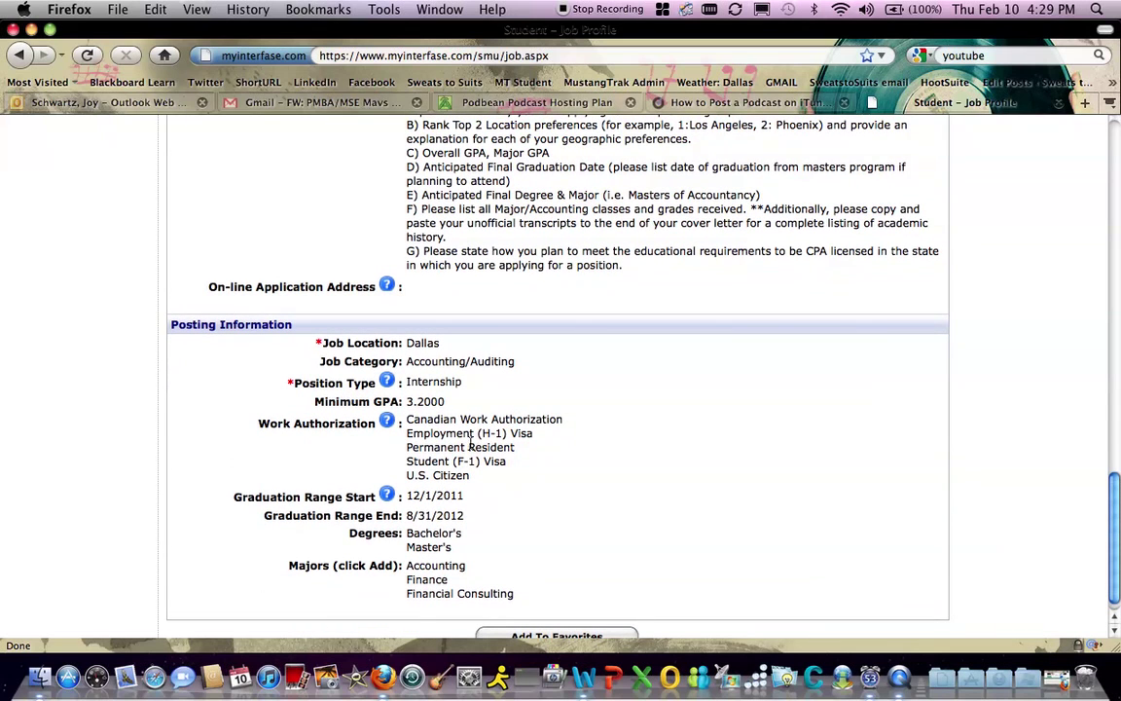
scroll(625, 540, down, 1)
scroll(624, 540, up, 6)
scroll(625, 540, up, 8)
scroll(625, 540, up, 3)
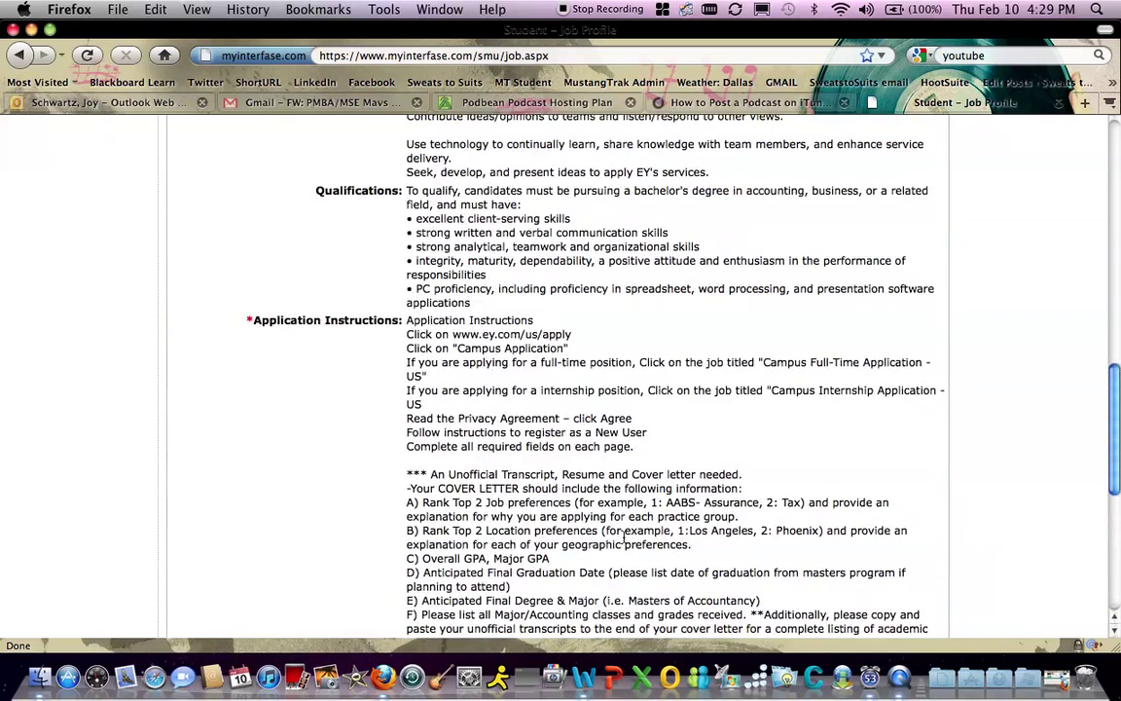
scroll(625, 537, up, 20)
scroll(625, 537, down, 10)
scroll(625, 539, down, 20)
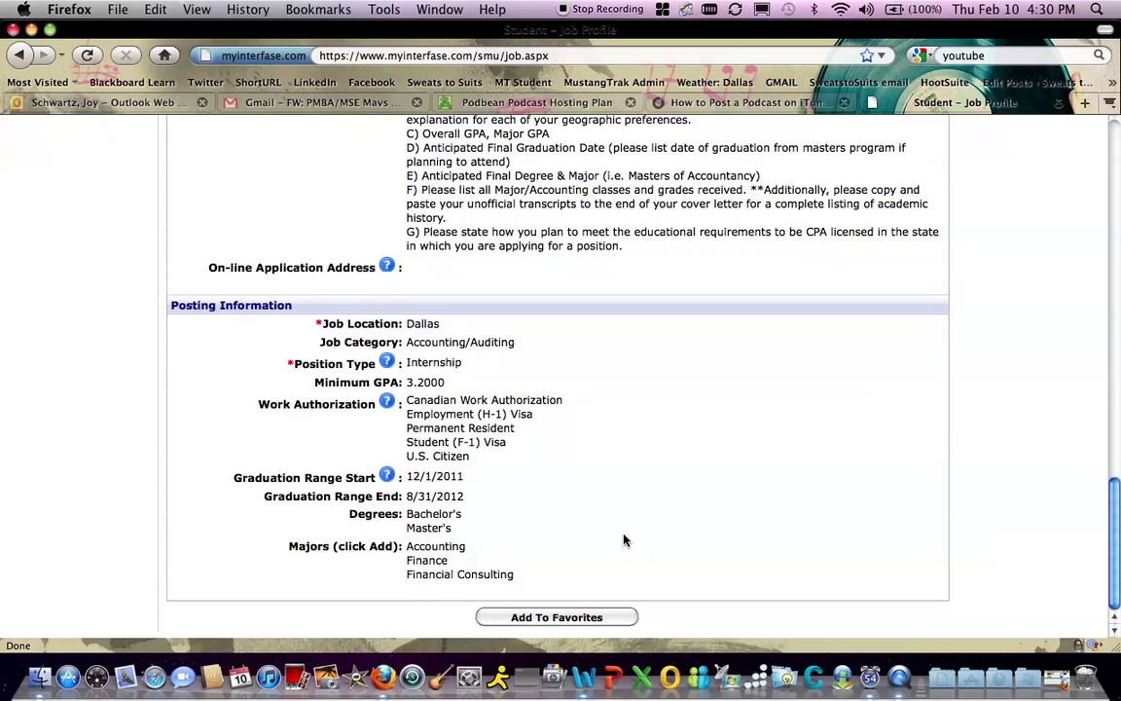
Review the top of the job profile, then open Preselect Schedules and search the qualified schedules without any criteria
scroll(624, 540, up, 20)
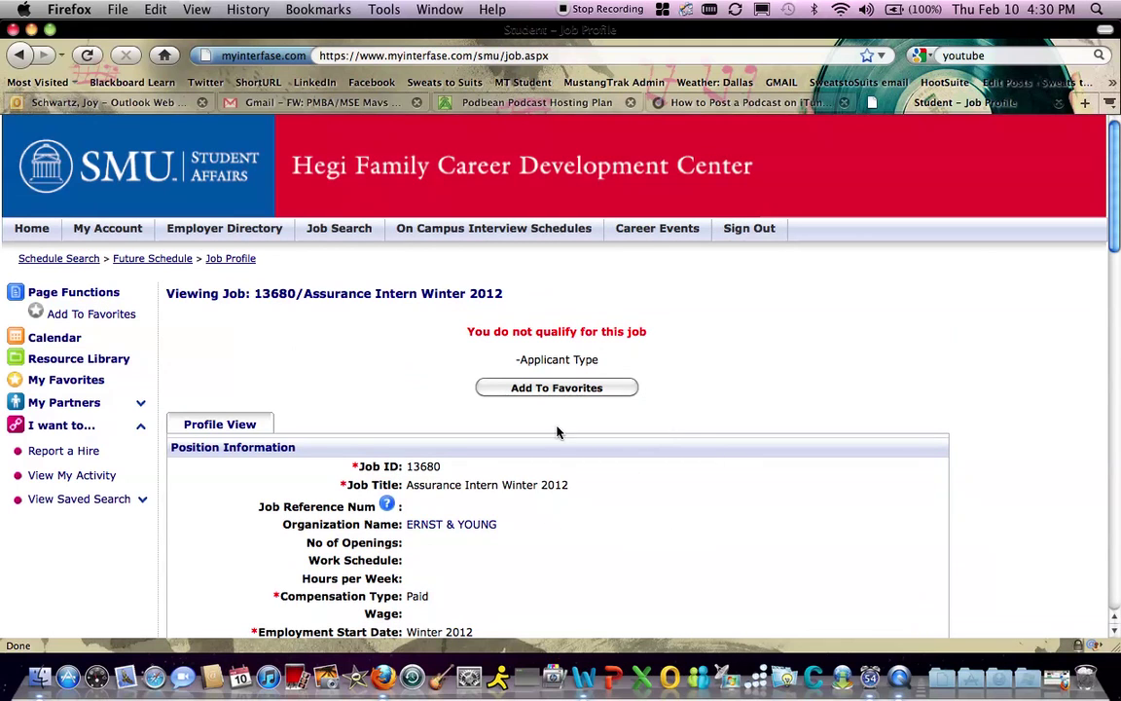
scroll(619, 486, down, 8)
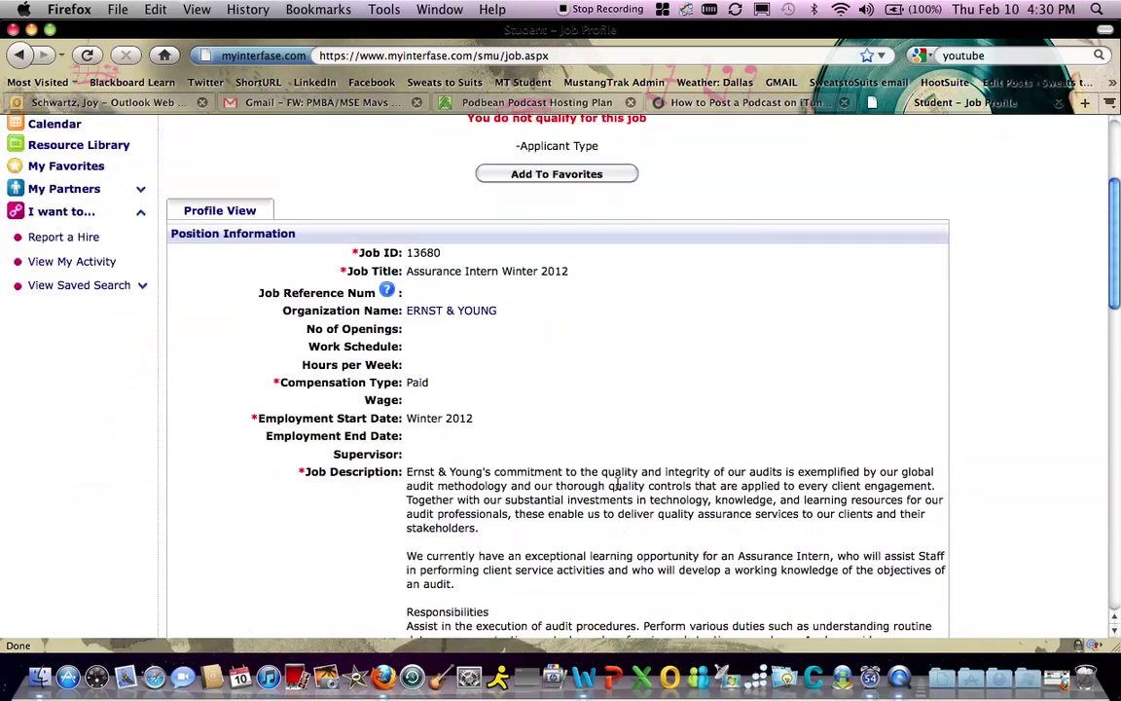
scroll(619, 485, up, 8)
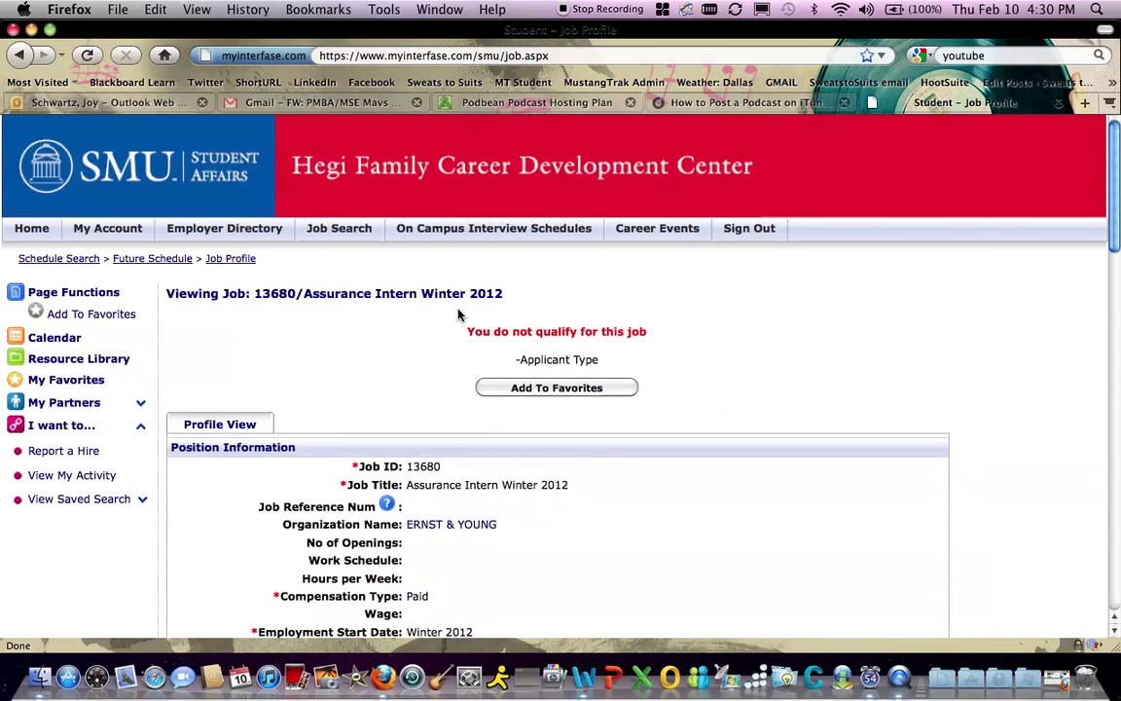
mouse_move(515, 232)
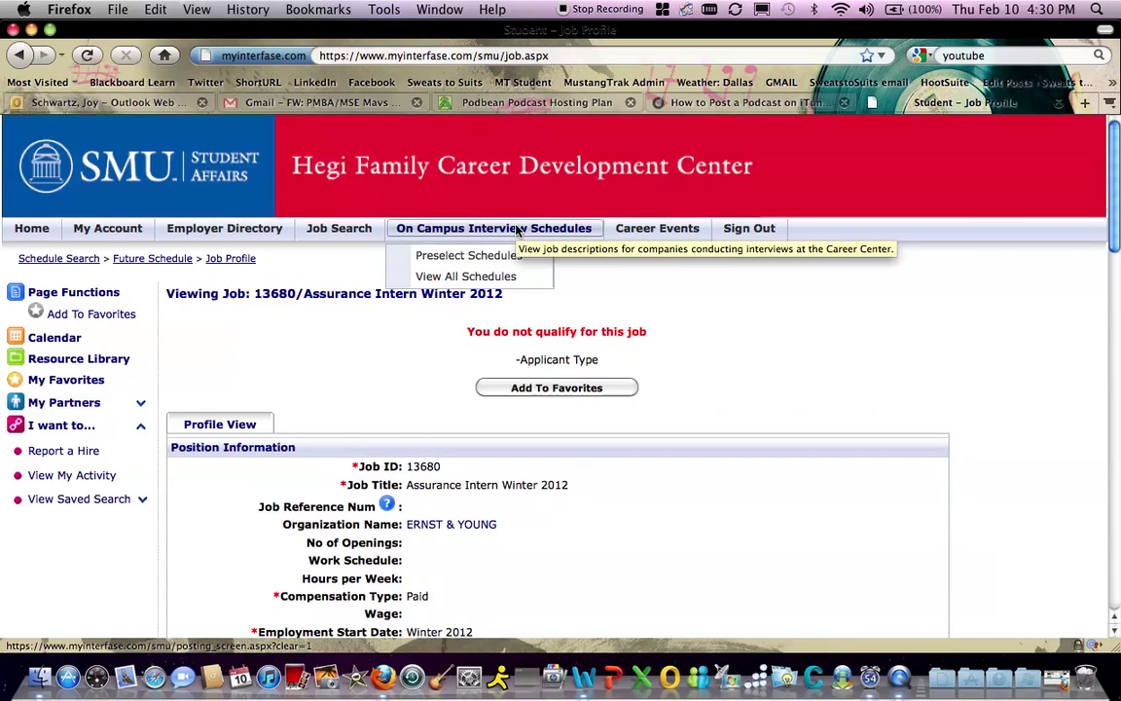
click(476, 257)
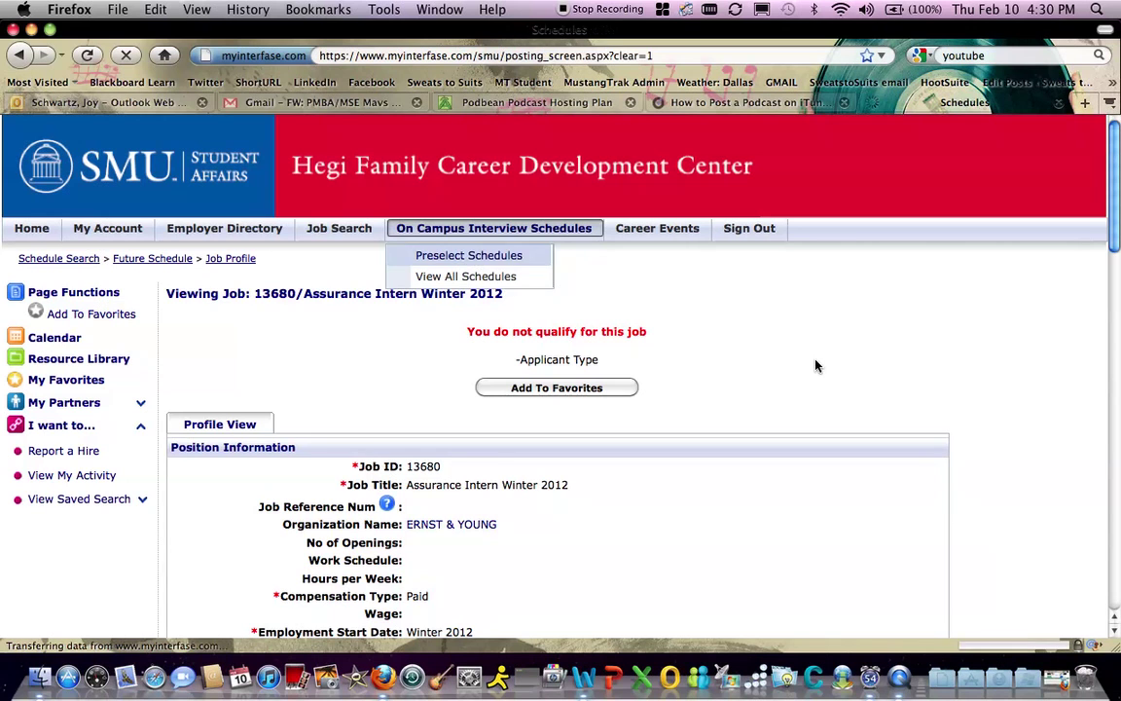
scroll(741, 433, down, 5)
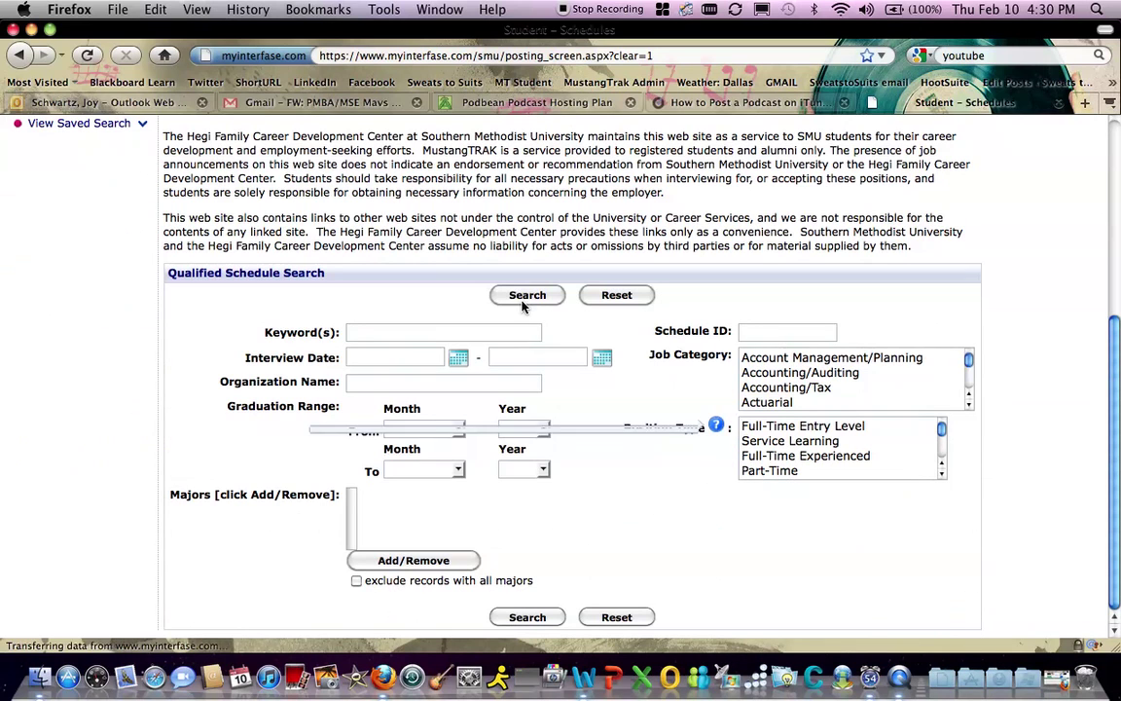
click(531, 296)
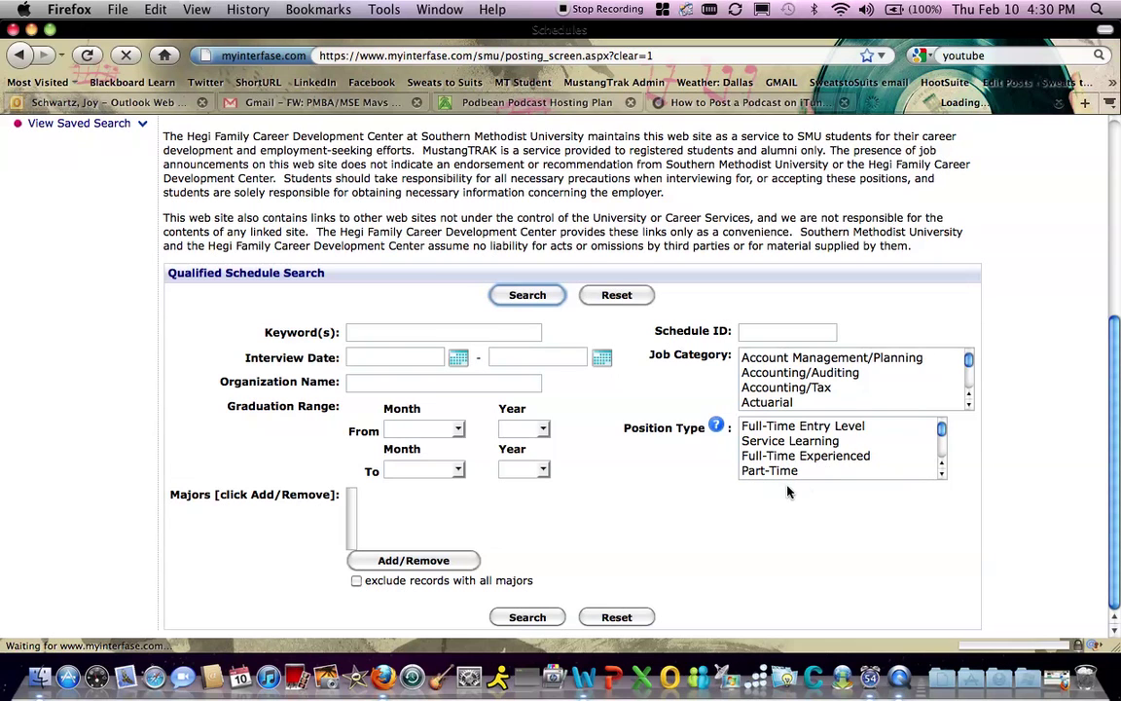
Look through the qualified schedule results and open the Prudential Capital Group schedule with the PMCC Summer Internship jobs
scroll(568, 376, down, 4)
scroll(566, 375, down, 8)
scroll(566, 375, down, 1)
scroll(566, 374, down, 7)
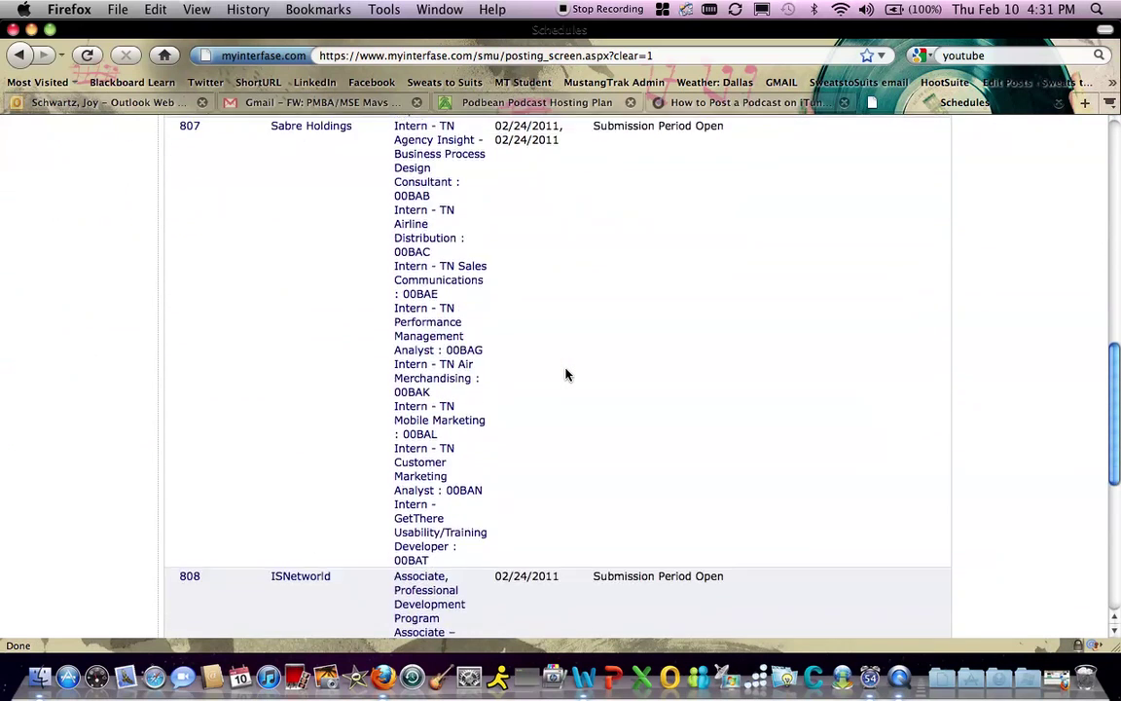
scroll(566, 375, down, 1)
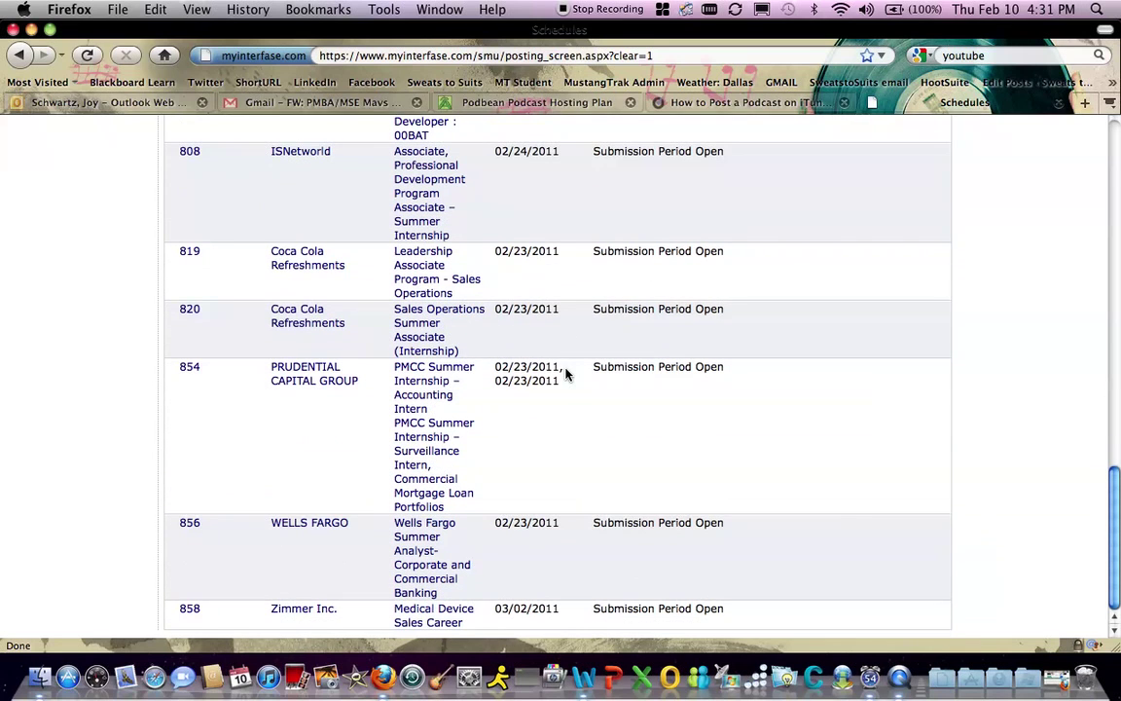
click(305, 375)
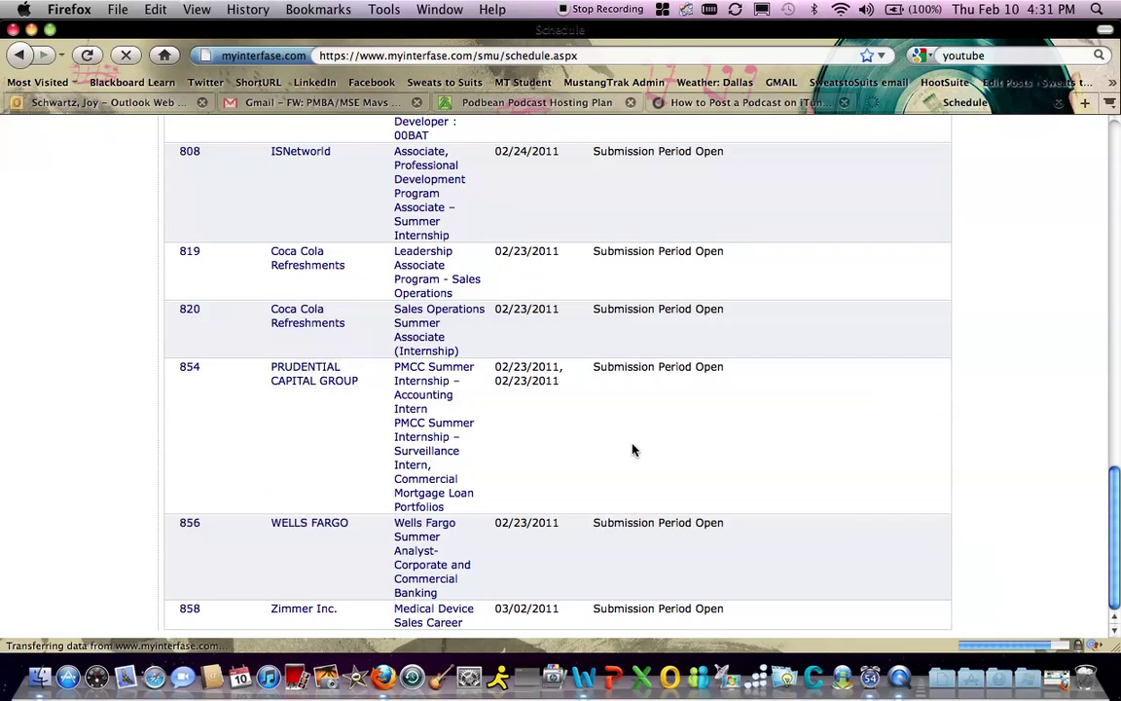
Review the Prudential schedule's linked jobs, sessions and timeline, highlighting the submission period open and closed dates
scroll(633, 450, down, 10)
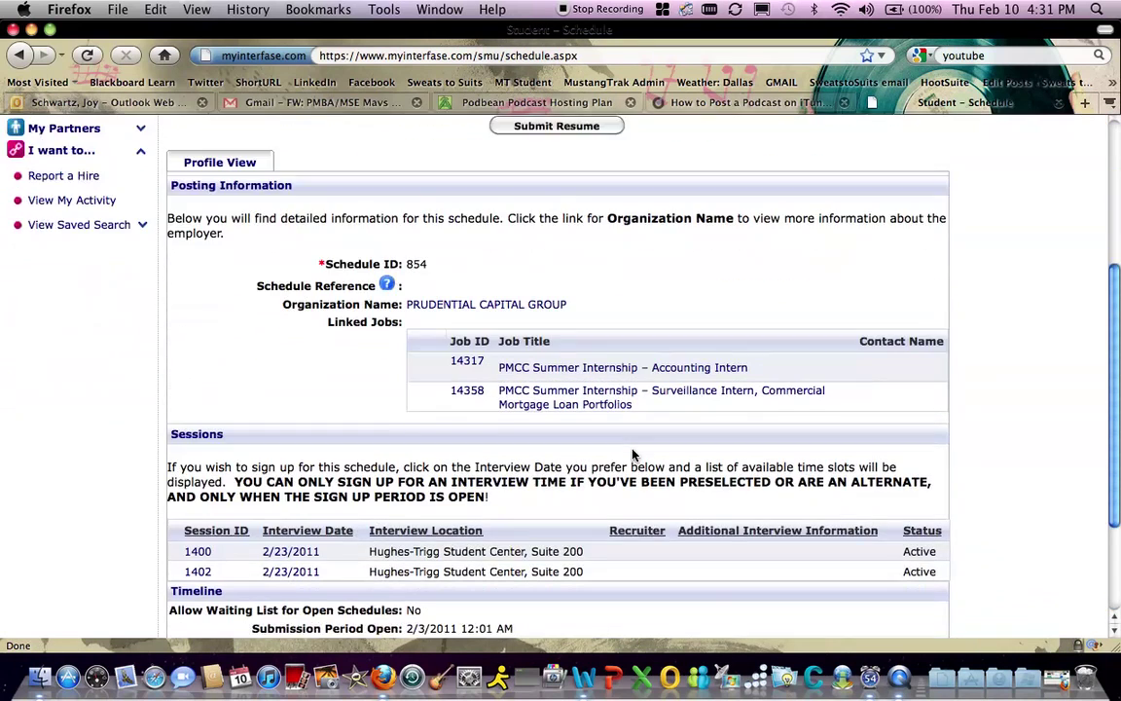
scroll(633, 455, down, 5)
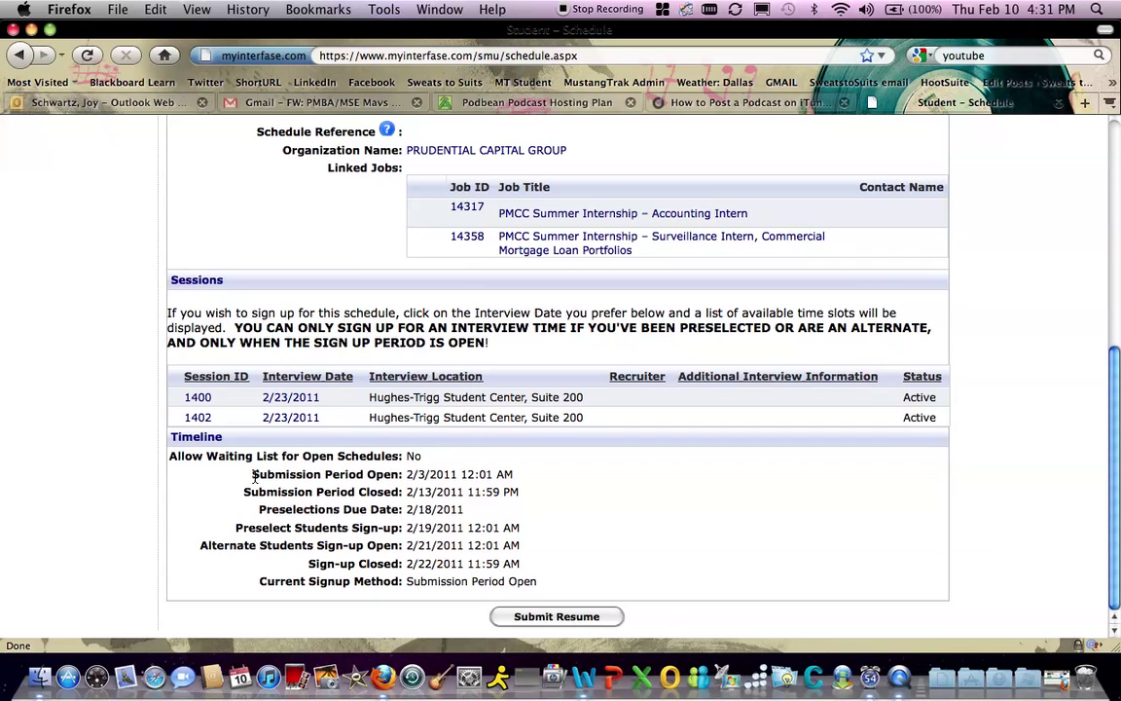
drag(252, 474, 531, 474)
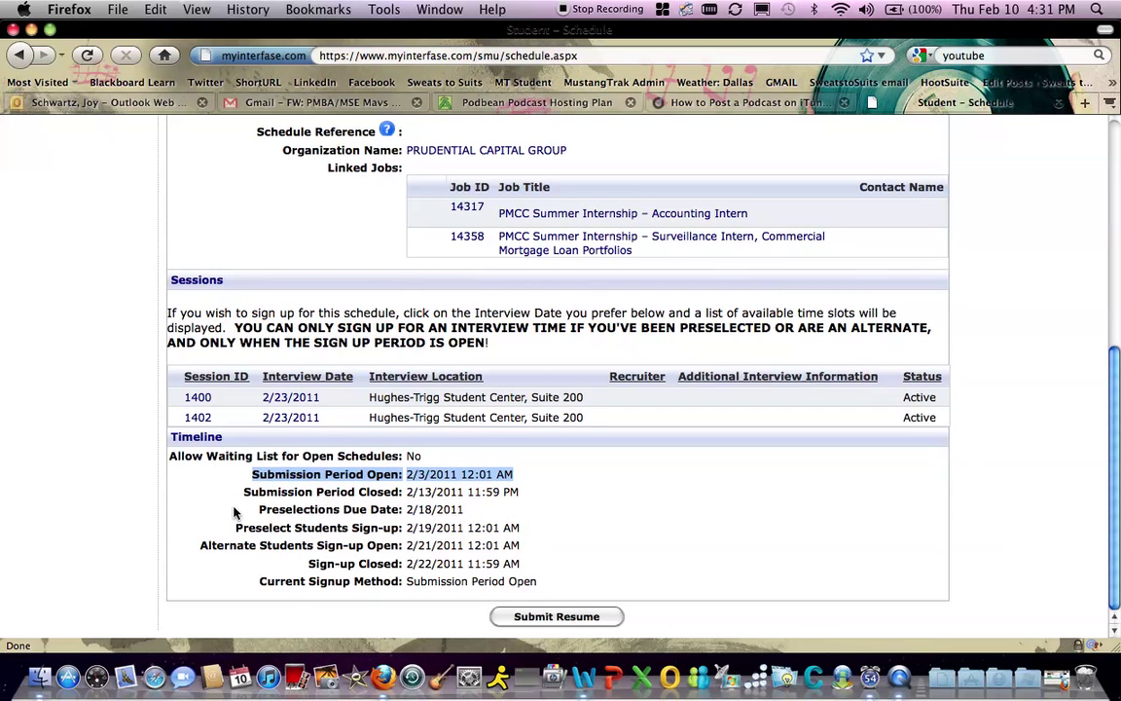
drag(244, 493, 533, 498)
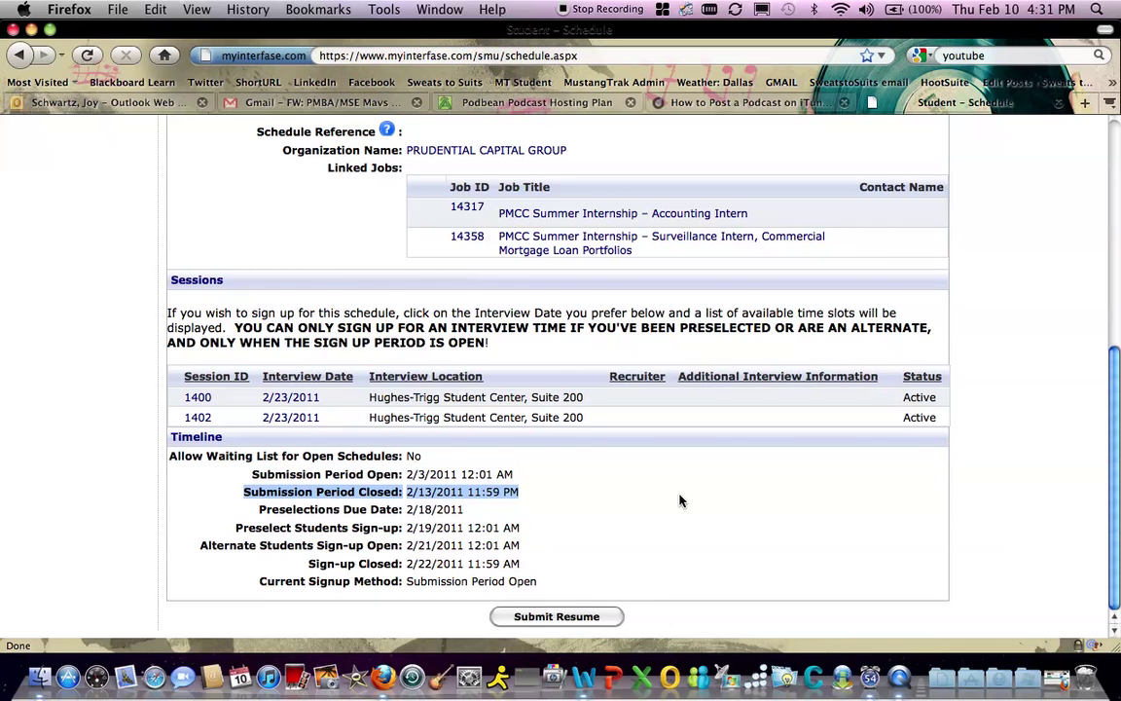
click(540, 491)
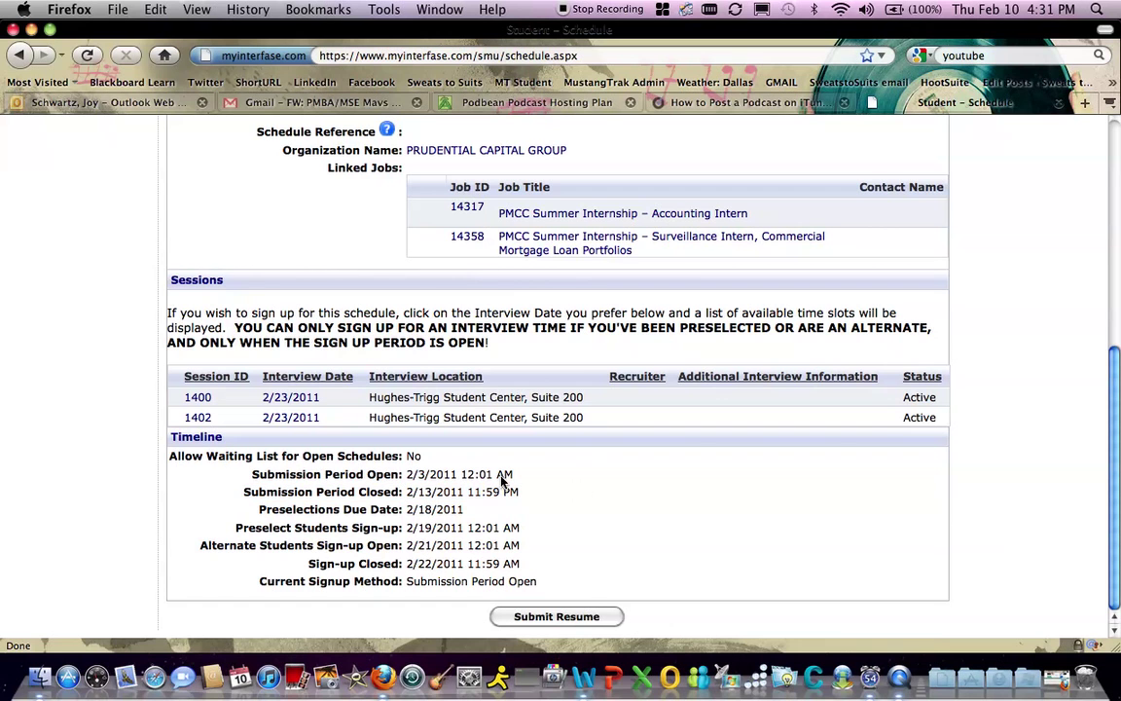
Start a resume submission for the Prudential schedule and continue with the job PMCC Summer Internship – Accounting Intern
scroll(698, 583, up, 3)
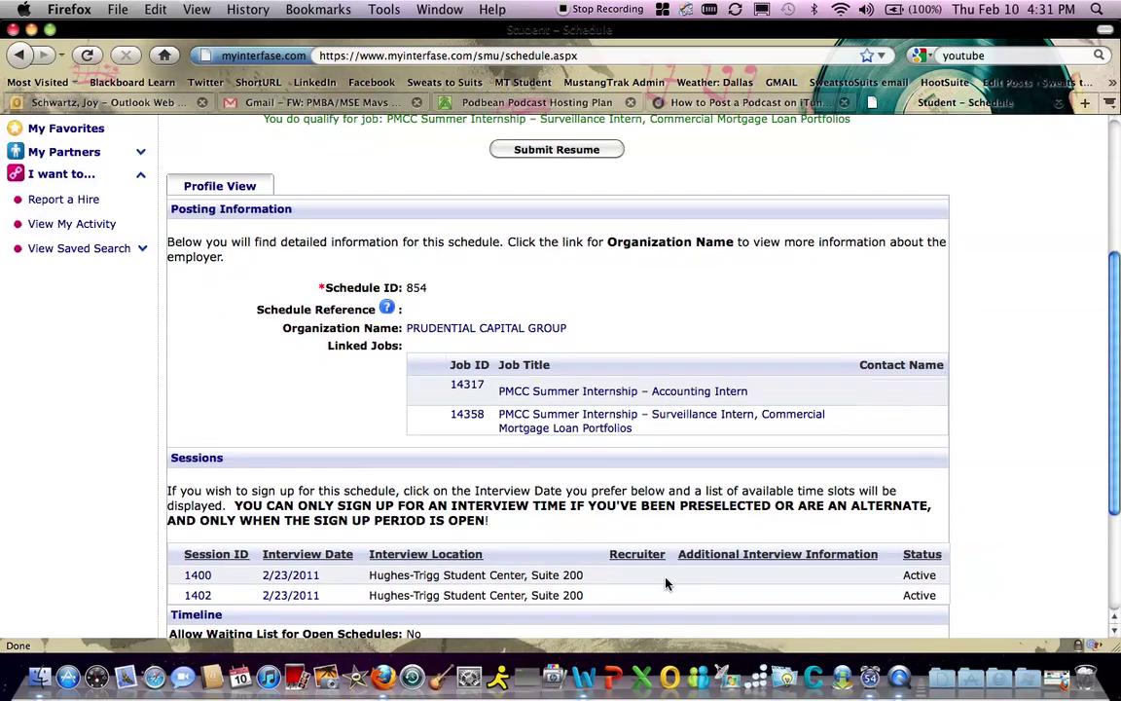
scroll(698, 583, up, 3)
scroll(570, 442, up, 2)
click(561, 397)
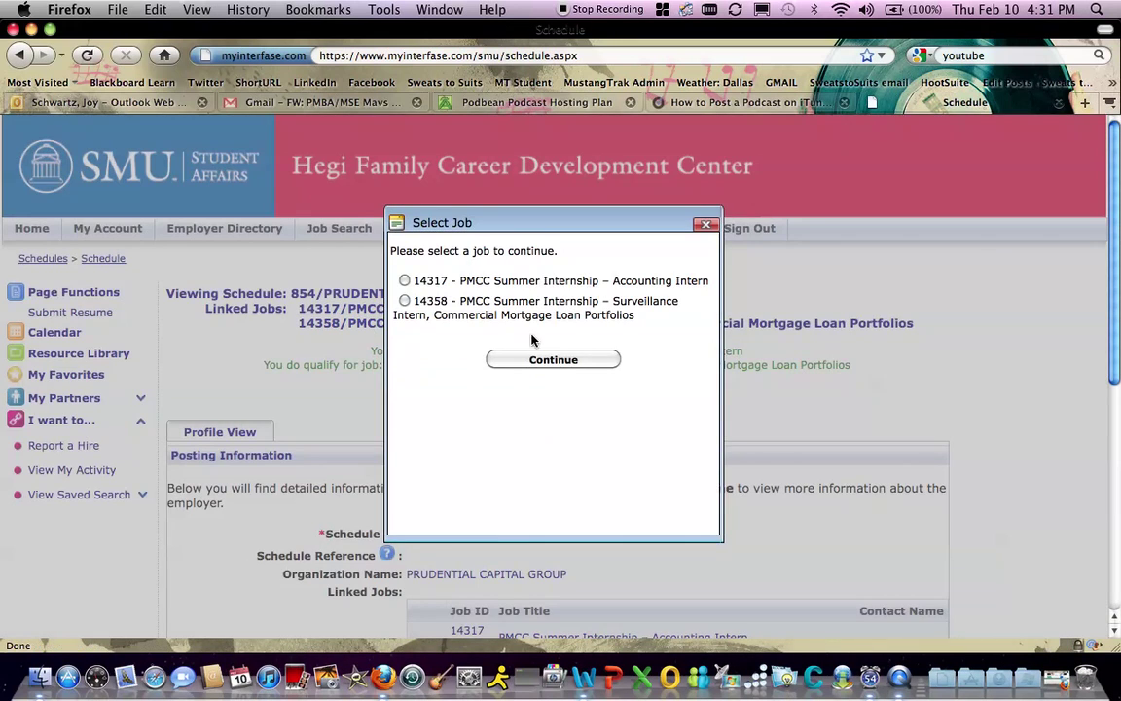
click(404, 281)
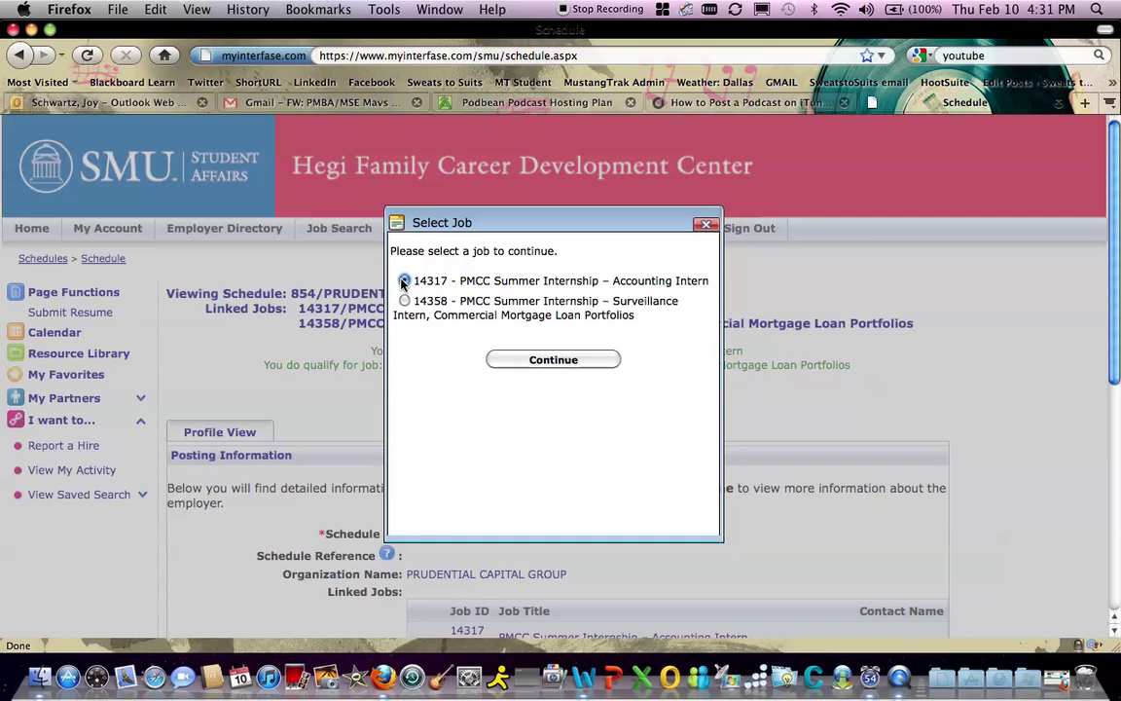
click(565, 361)
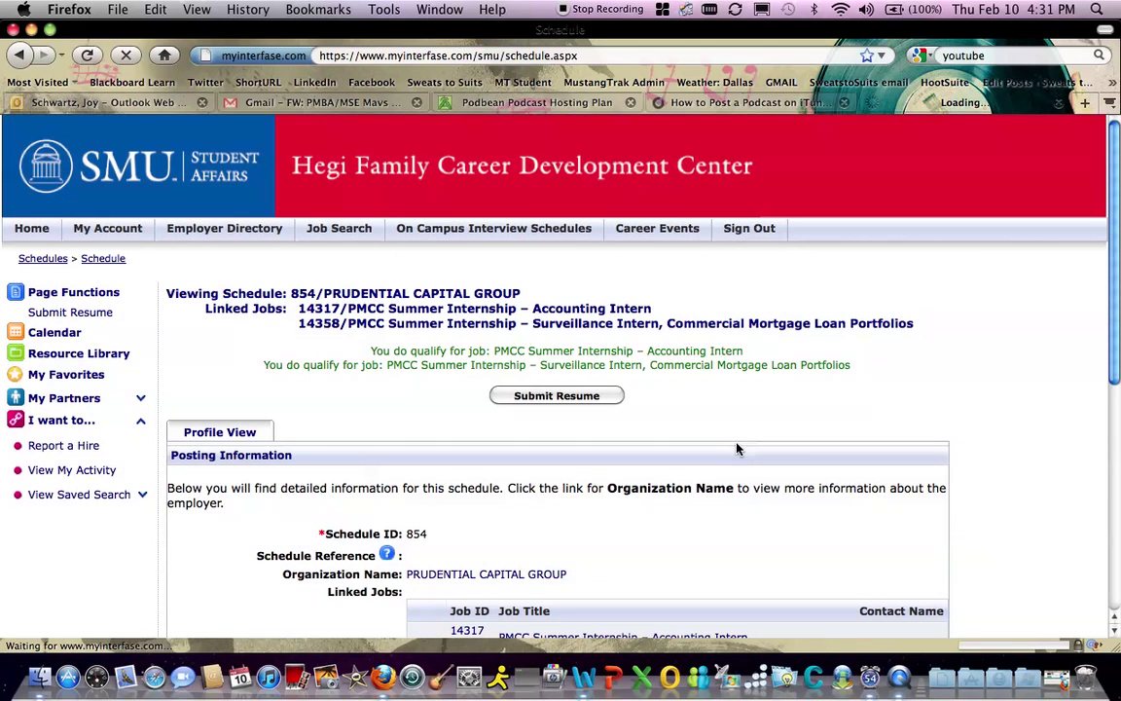
scroll(731, 447, down, 2)
scroll(731, 447, down, 1)
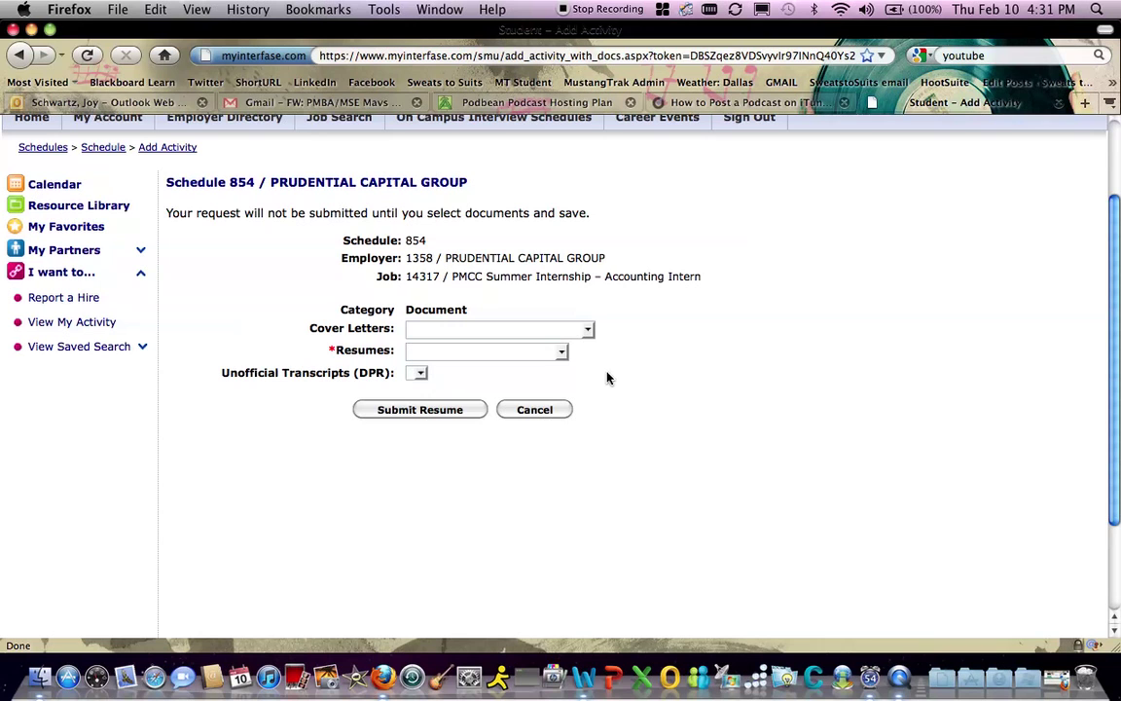
scroll(566, 366, up, 1)
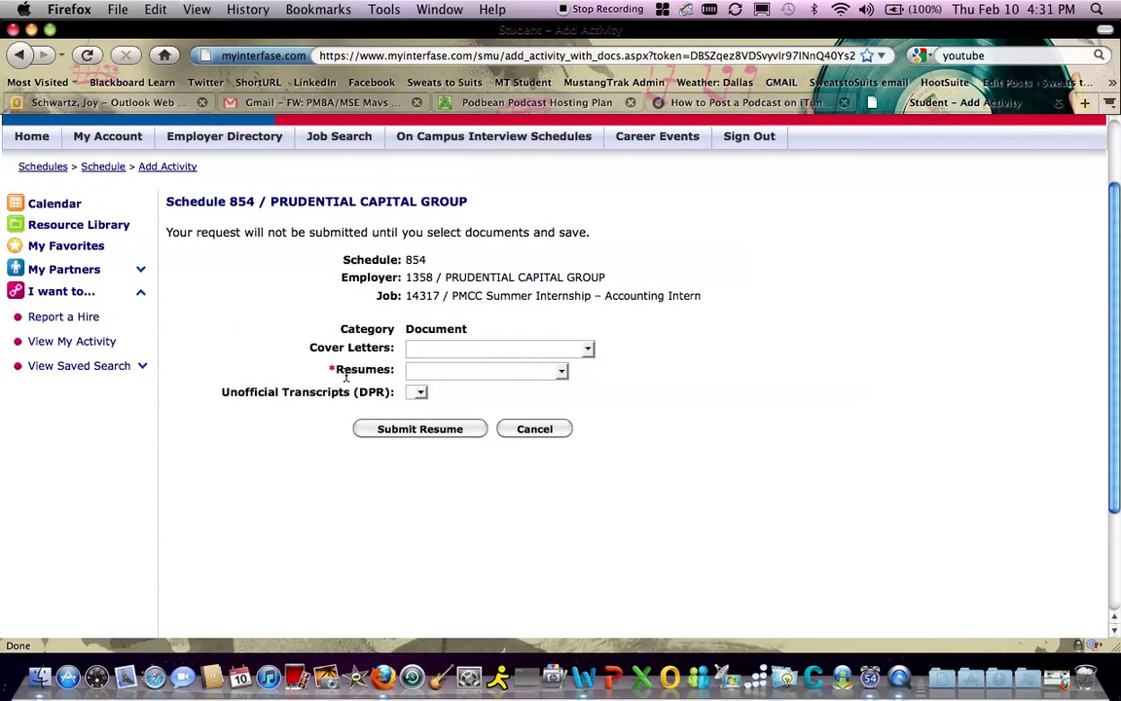
Select the student's resume for the submission and check which cover letters are available
click(562, 372)
click(540, 401)
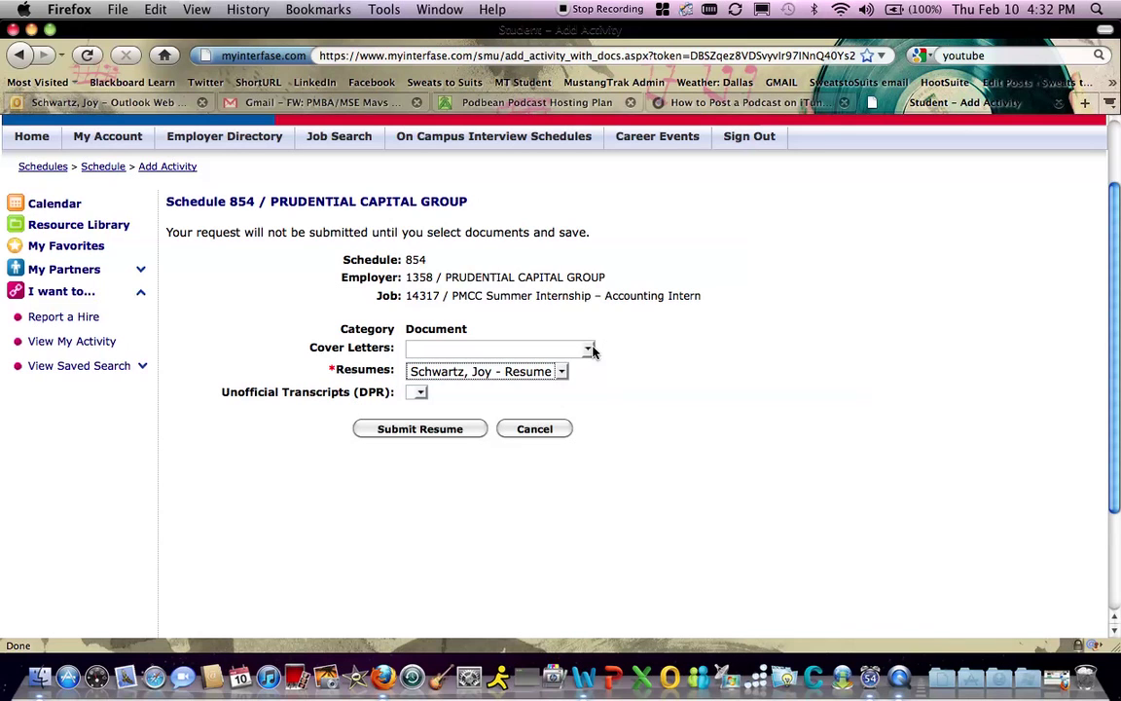
click(589, 349)
click(589, 349)
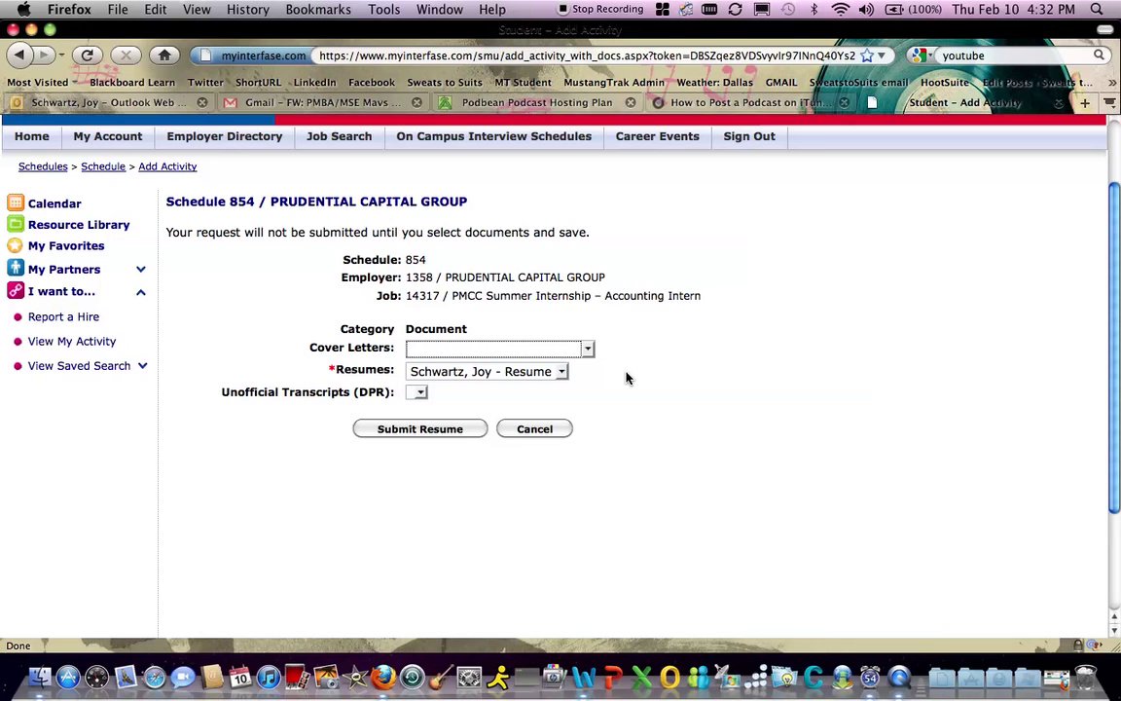
click(589, 349)
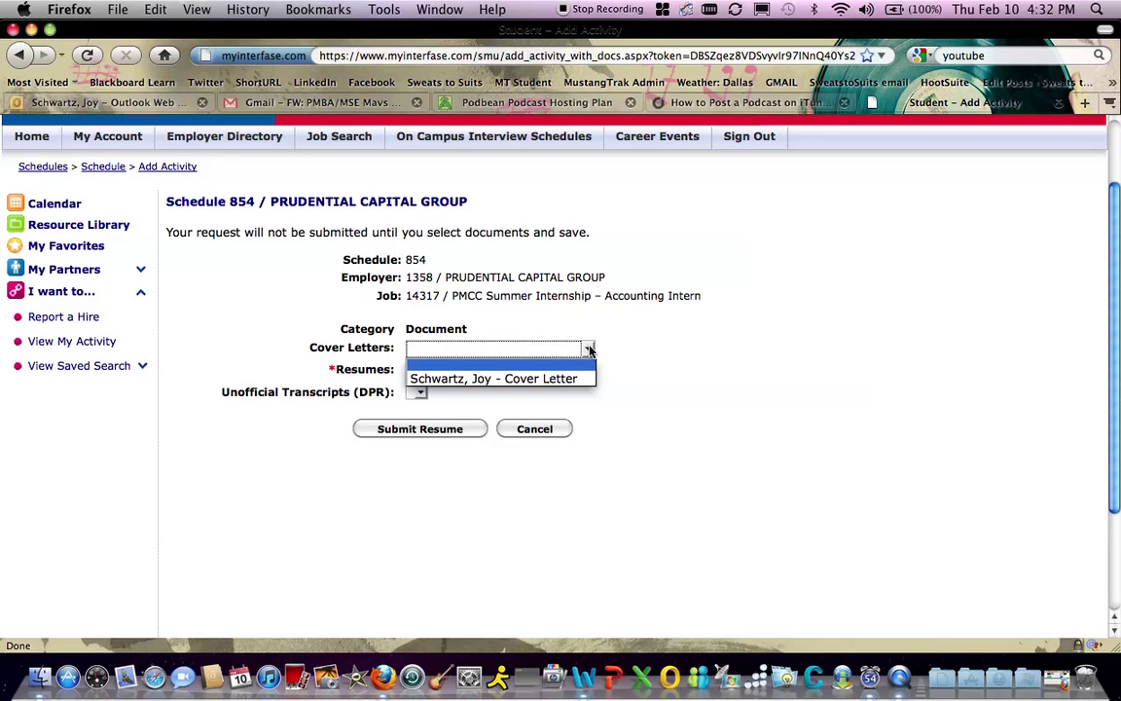
click(589, 349)
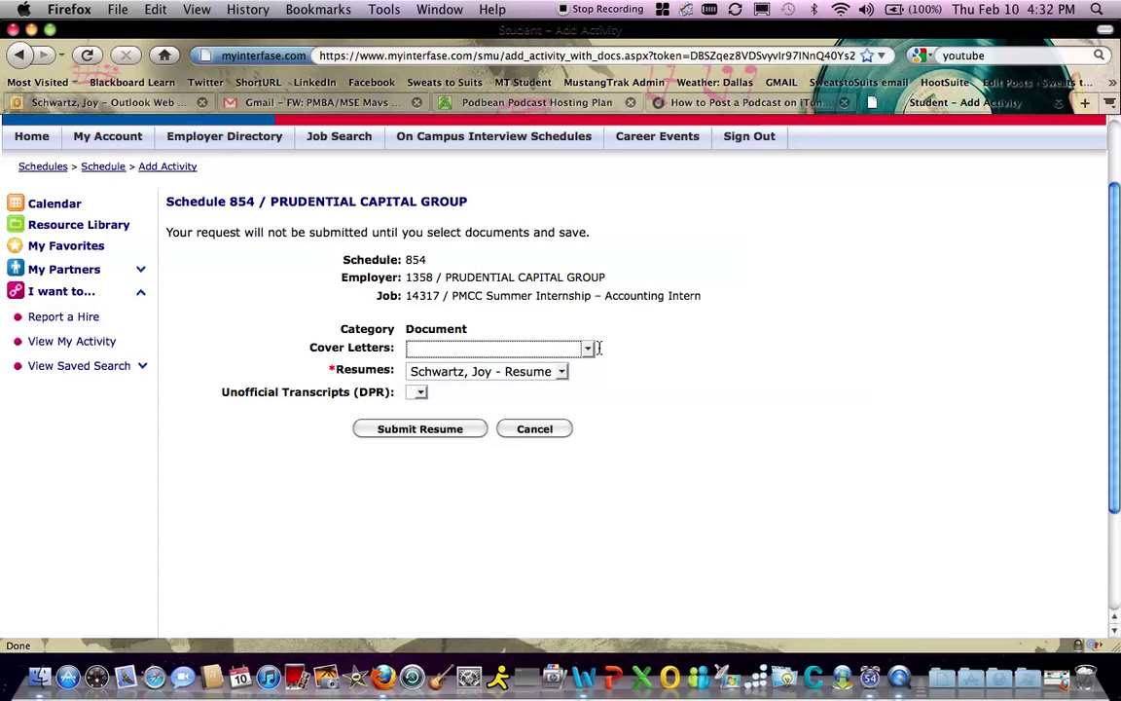
Check the unofficial transcript choices and cancel the resume submission without sending it
click(421, 393)
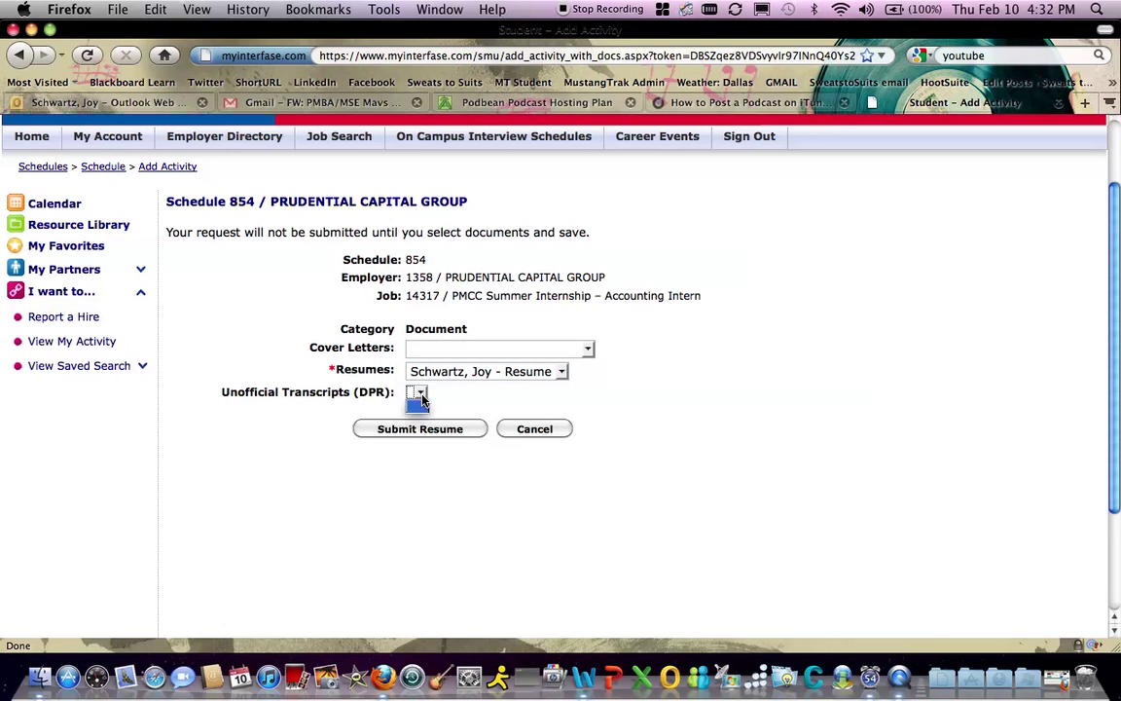
click(421, 398)
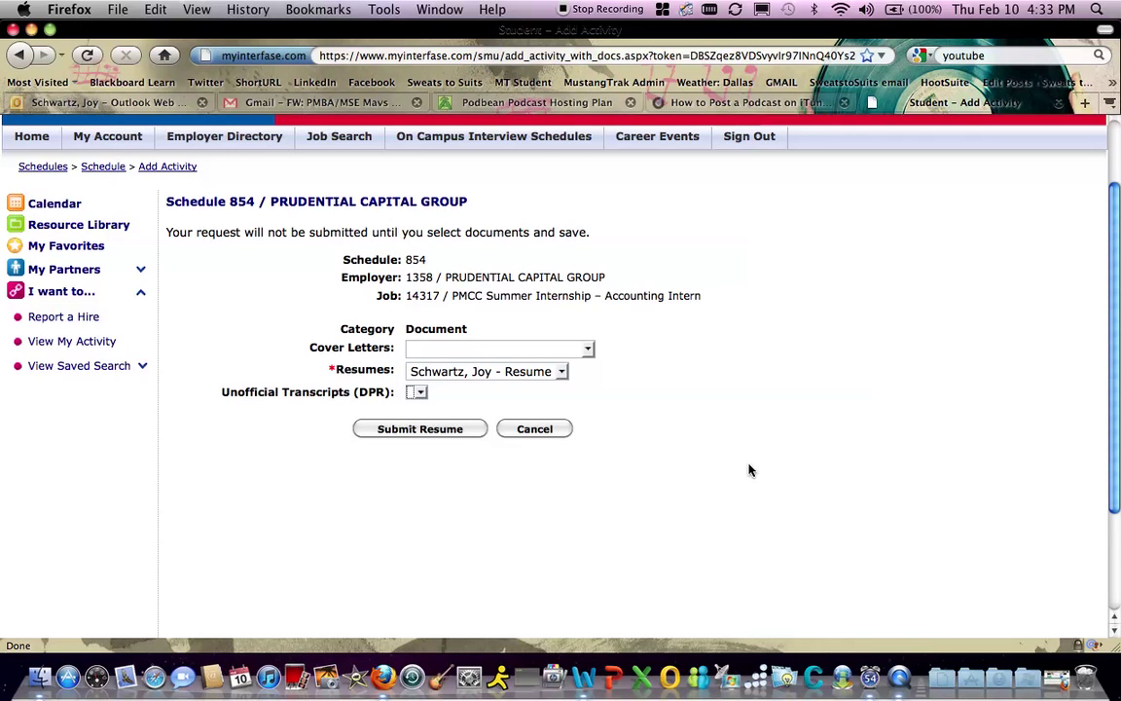
click(533, 430)
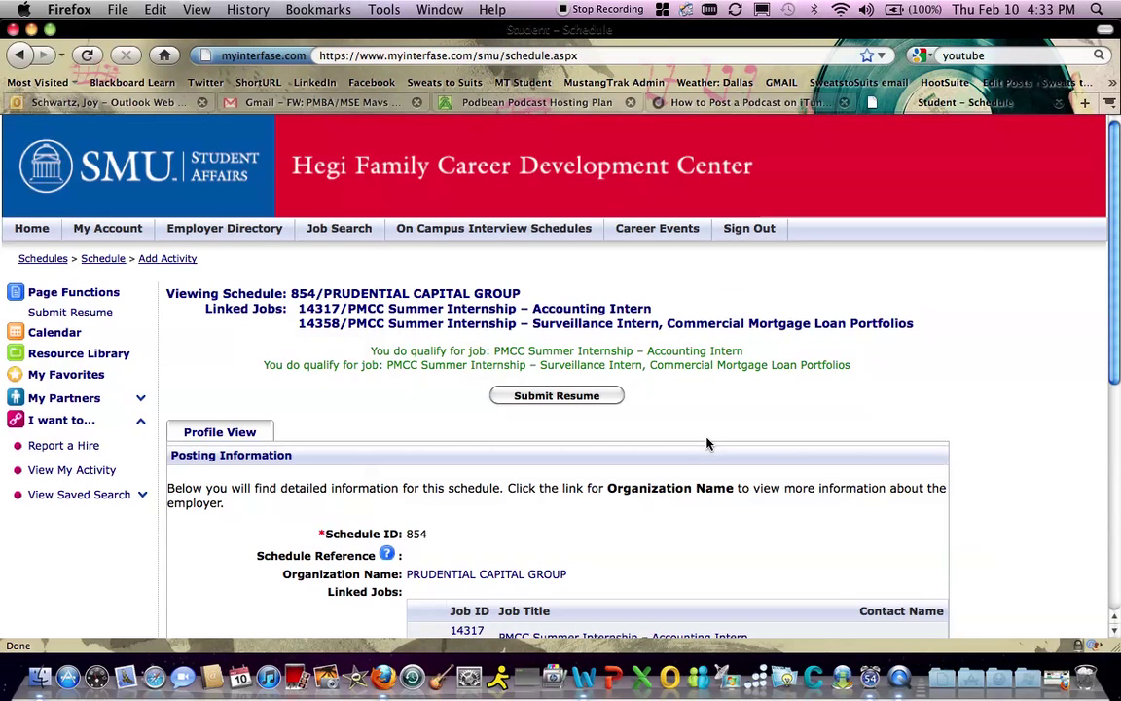
Open the student's activity record and examine the Interviews list under Schedules, including its document and check-in columns
click(65, 472)
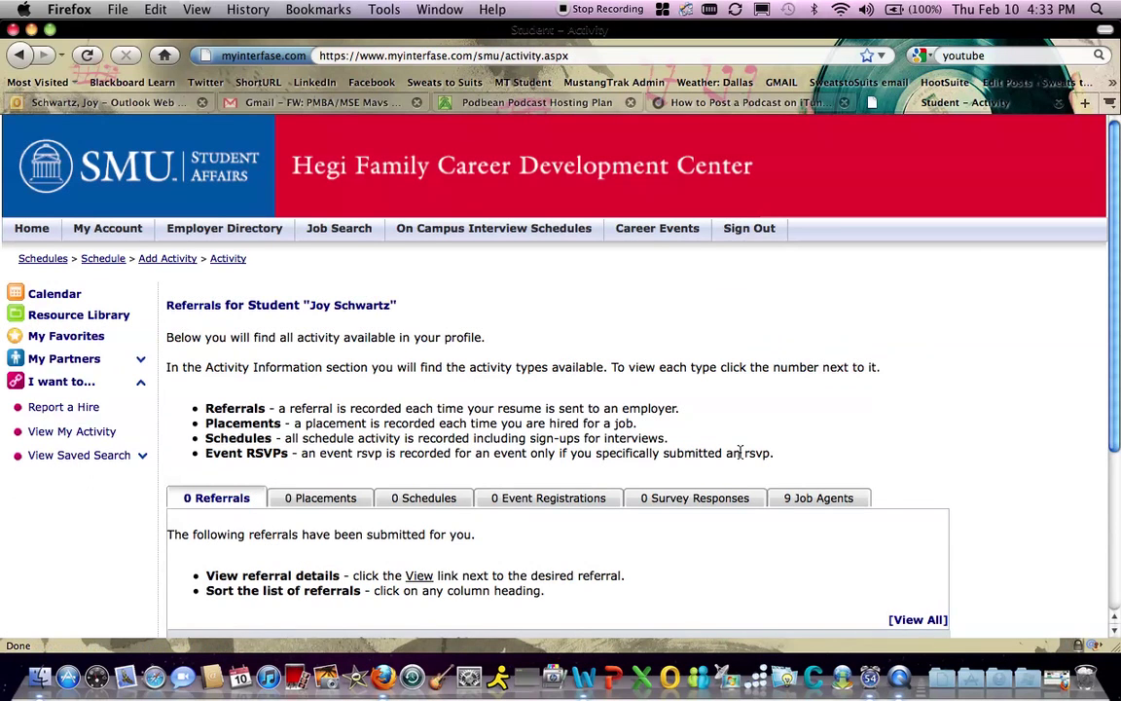
scroll(735, 453, down, 3)
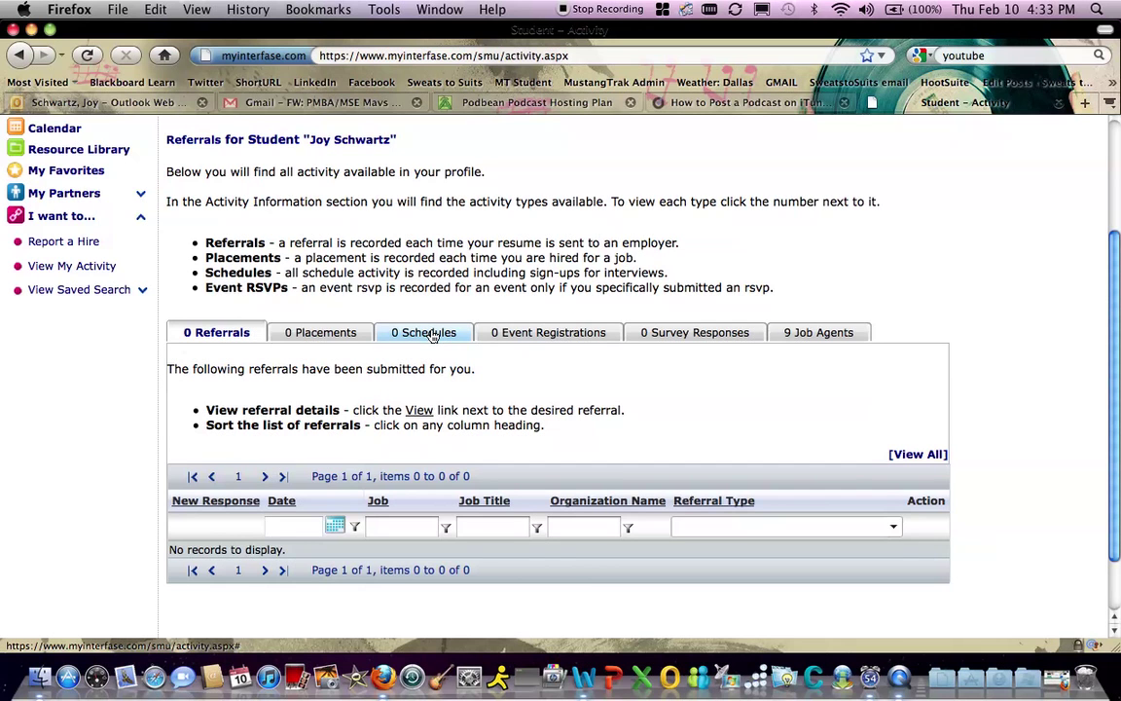
click(434, 334)
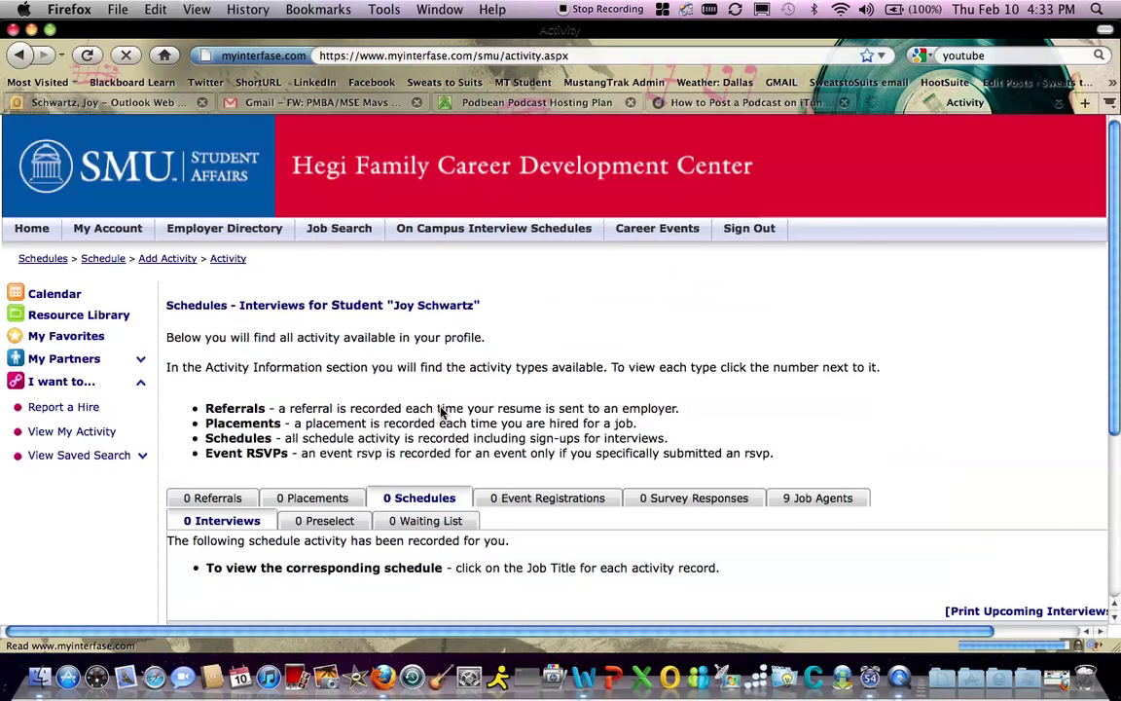
scroll(421, 454, down, 2)
scroll(469, 510, up, 2)
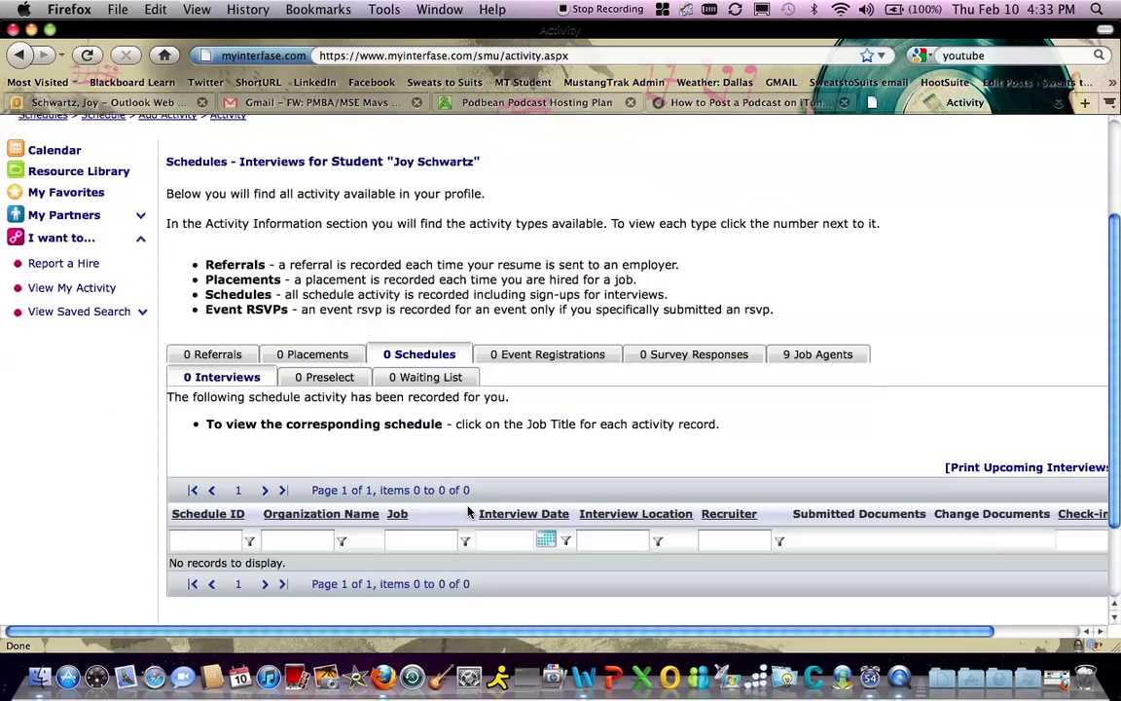
scroll(468, 510, right, 1)
scroll(468, 510, down, 3)
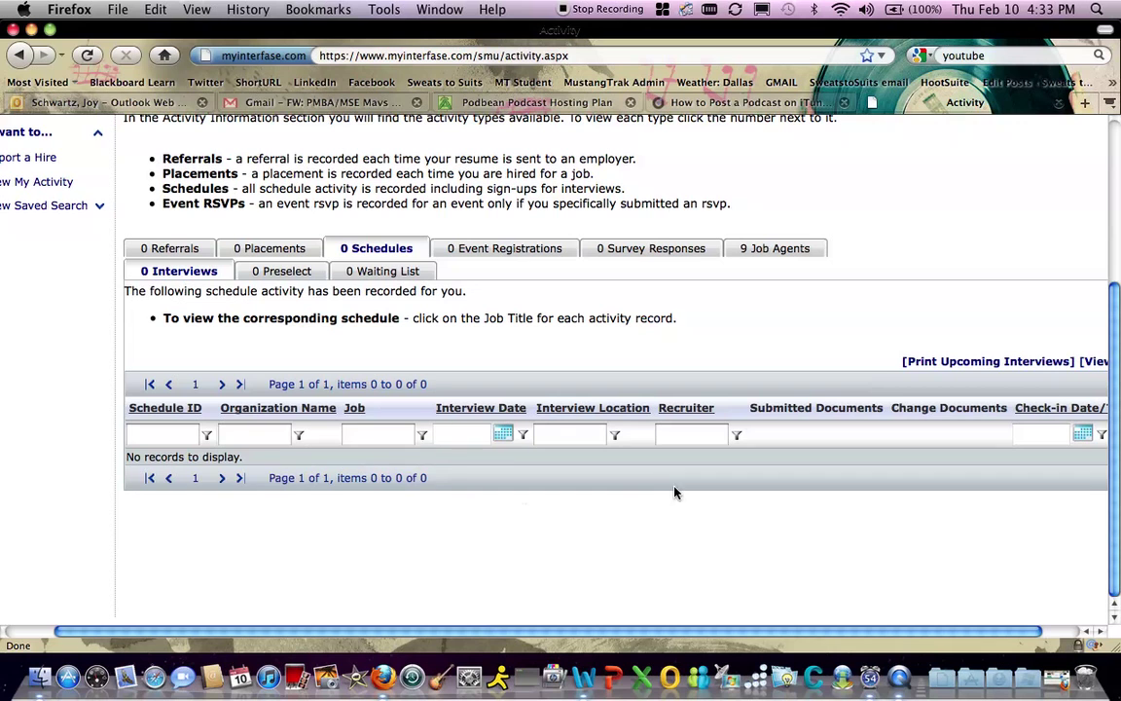
scroll(774, 550, right, 1)
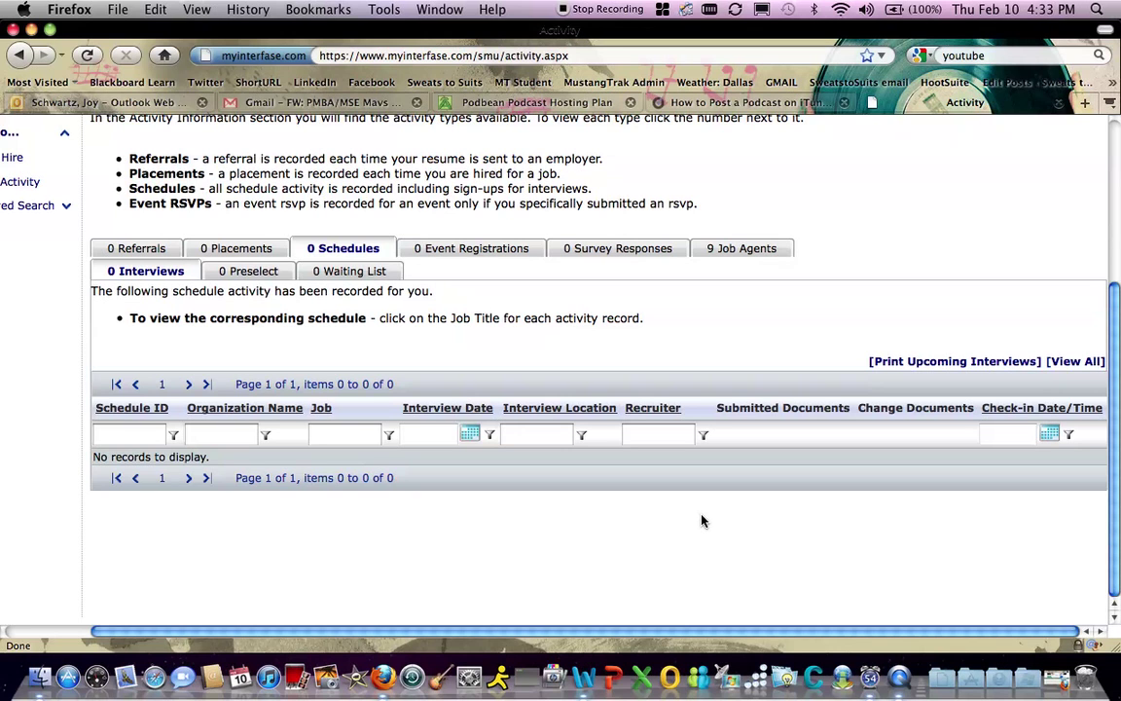
scroll(701, 521, up, 3)
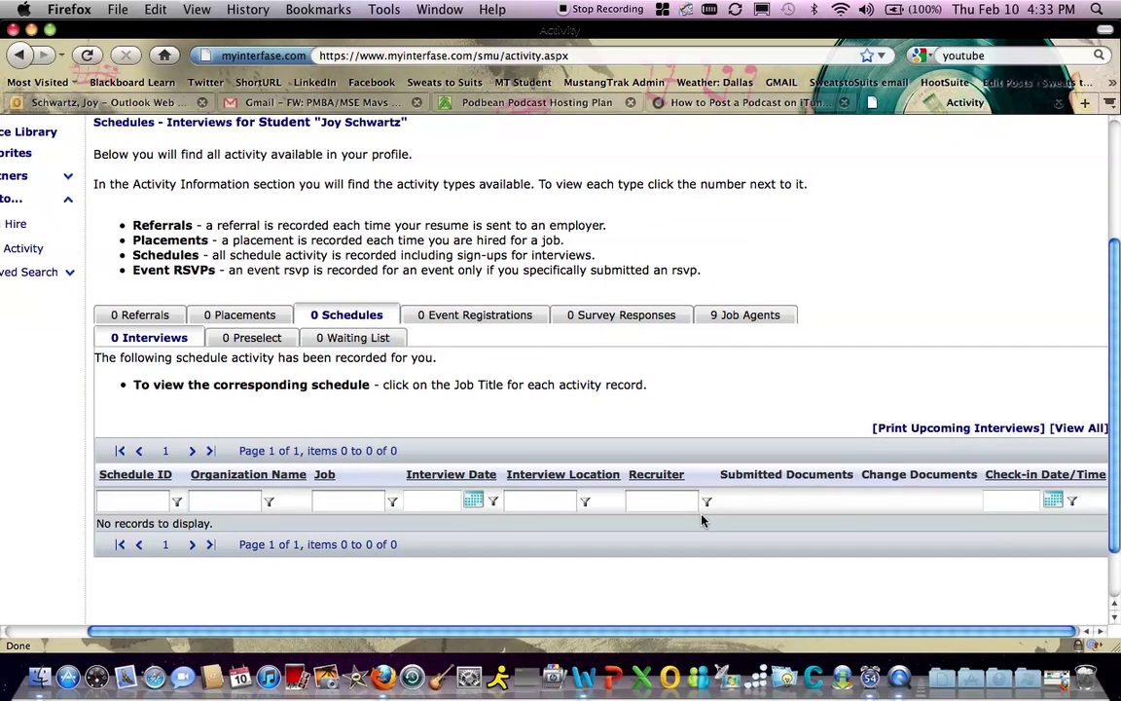
Leave the interview activity record and open the student's My Documents page
scroll(634, 509, down, 1)
scroll(634, 509, down, 3)
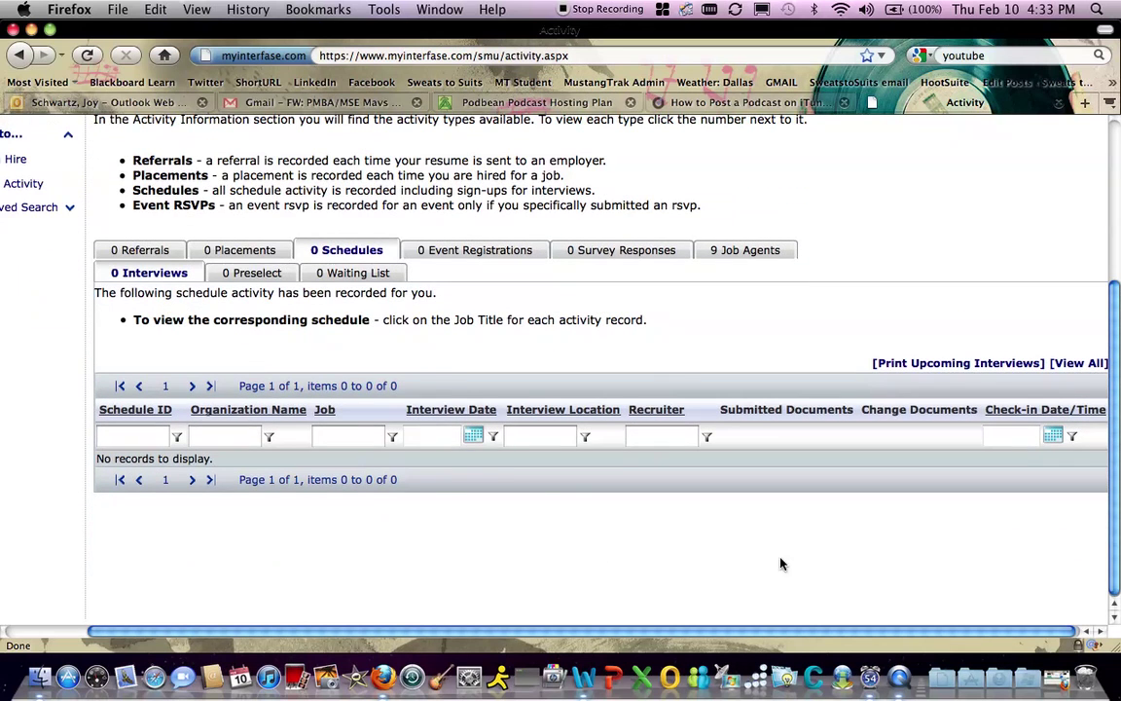
scroll(678, 597, up, 6)
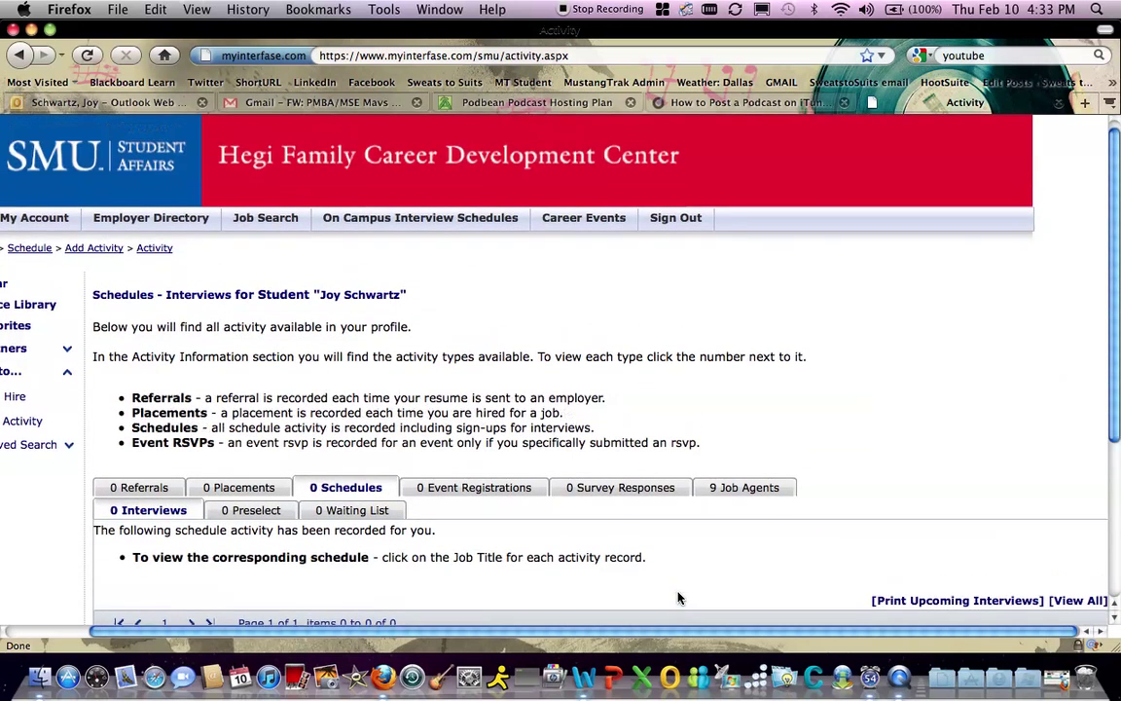
scroll(505, 322, left, 3)
scroll(505, 322, up, 1)
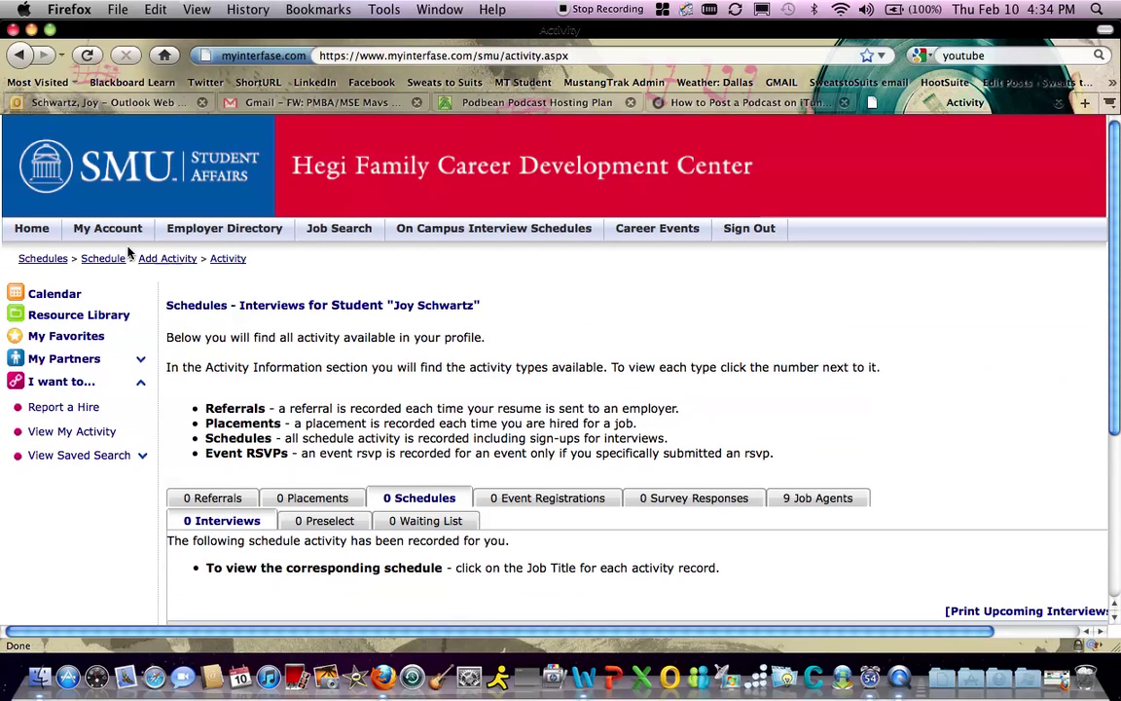
mouse_move(115, 232)
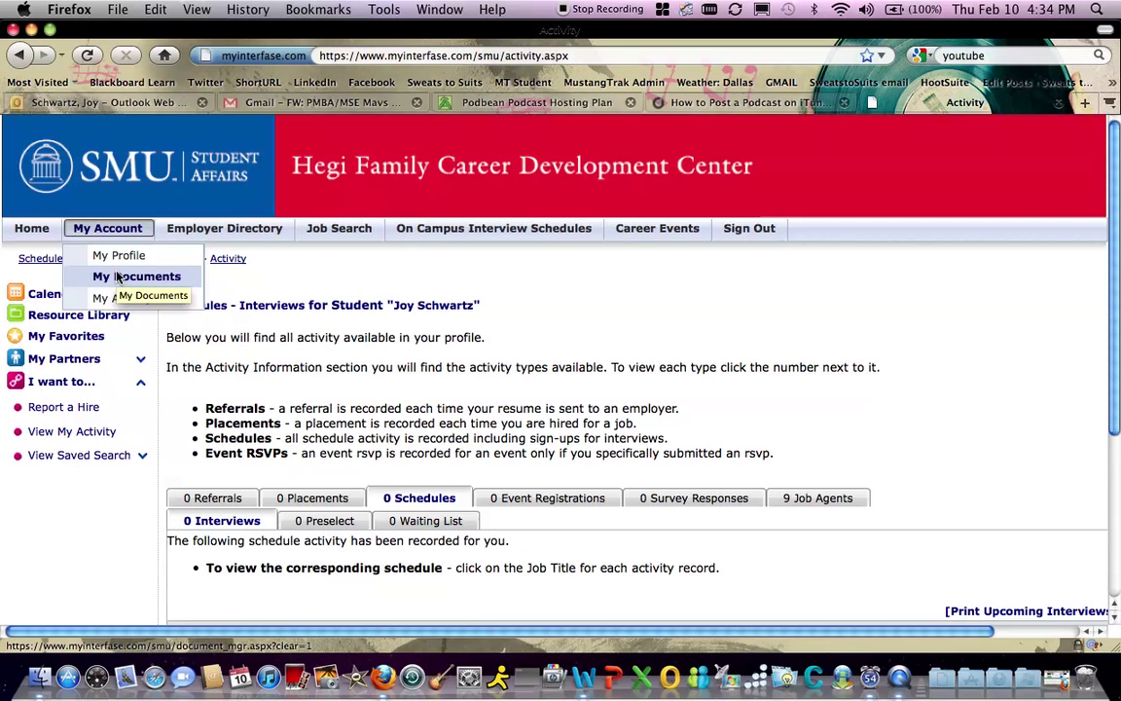
click(117, 276)
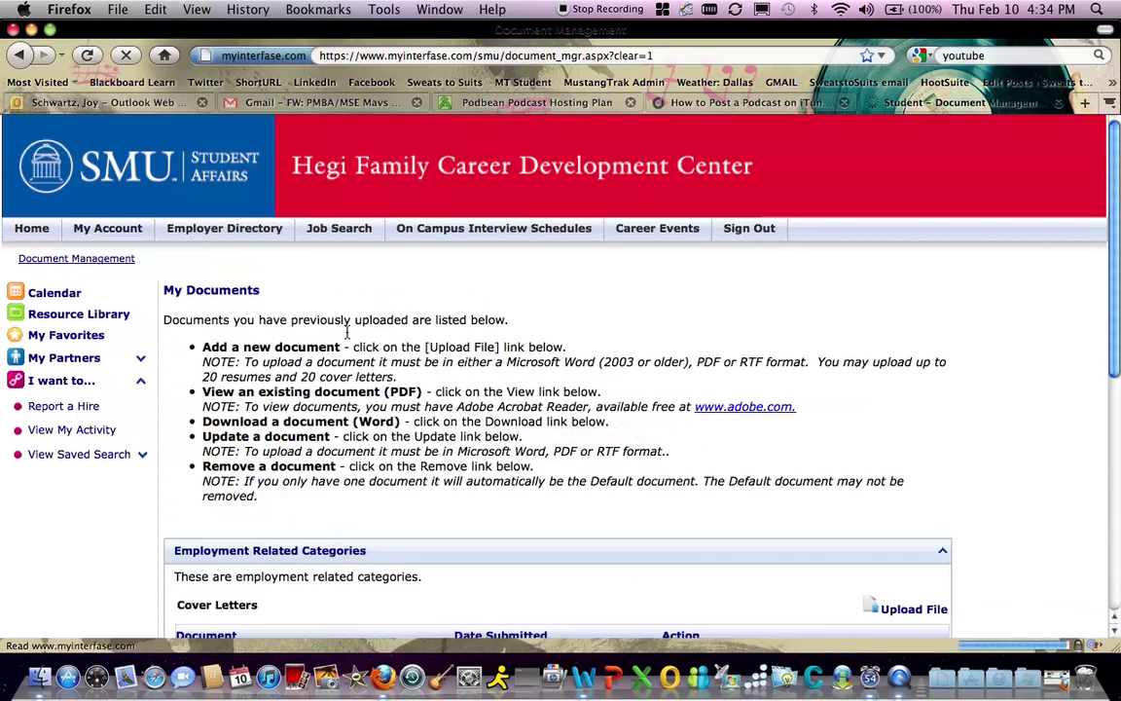
Open the upload form for a new cover letter, check its required fields and cancel without uploading a file
scroll(389, 403, down, 6)
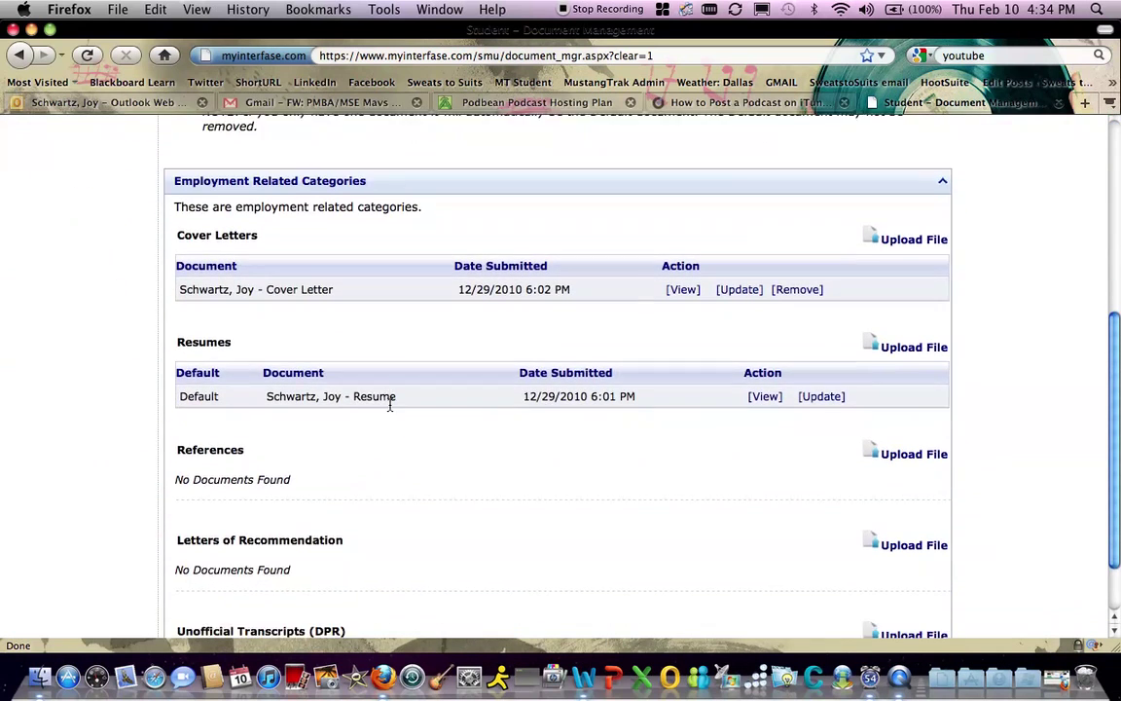
scroll(390, 403, up, 2)
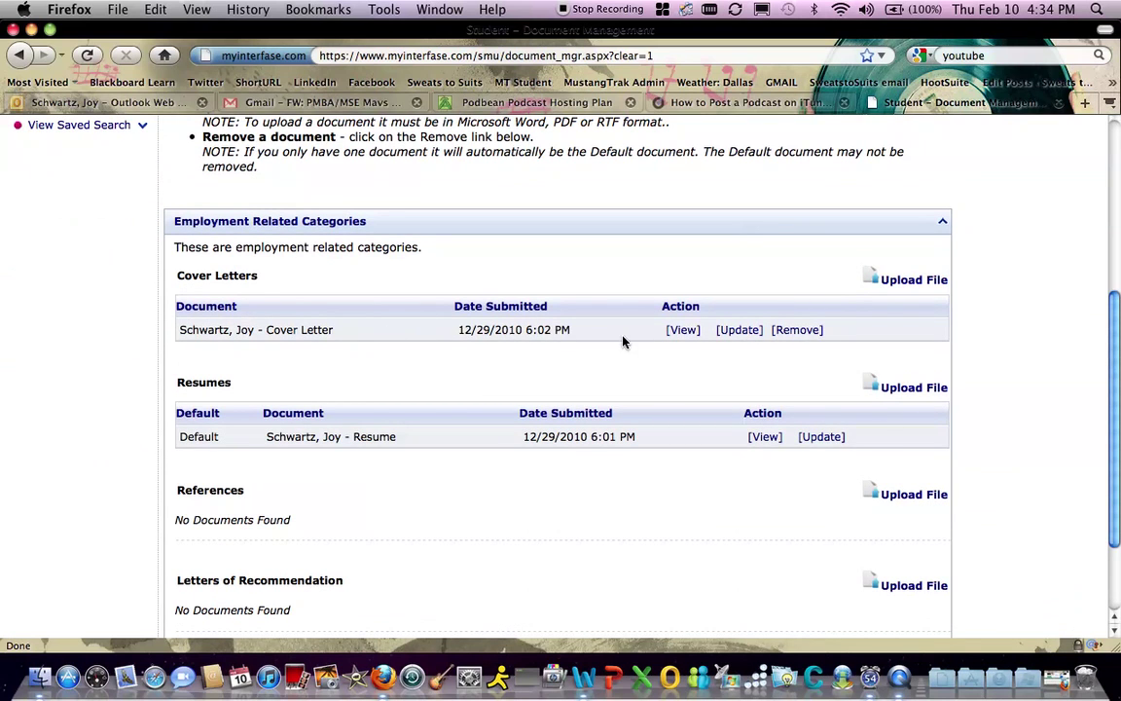
click(908, 281)
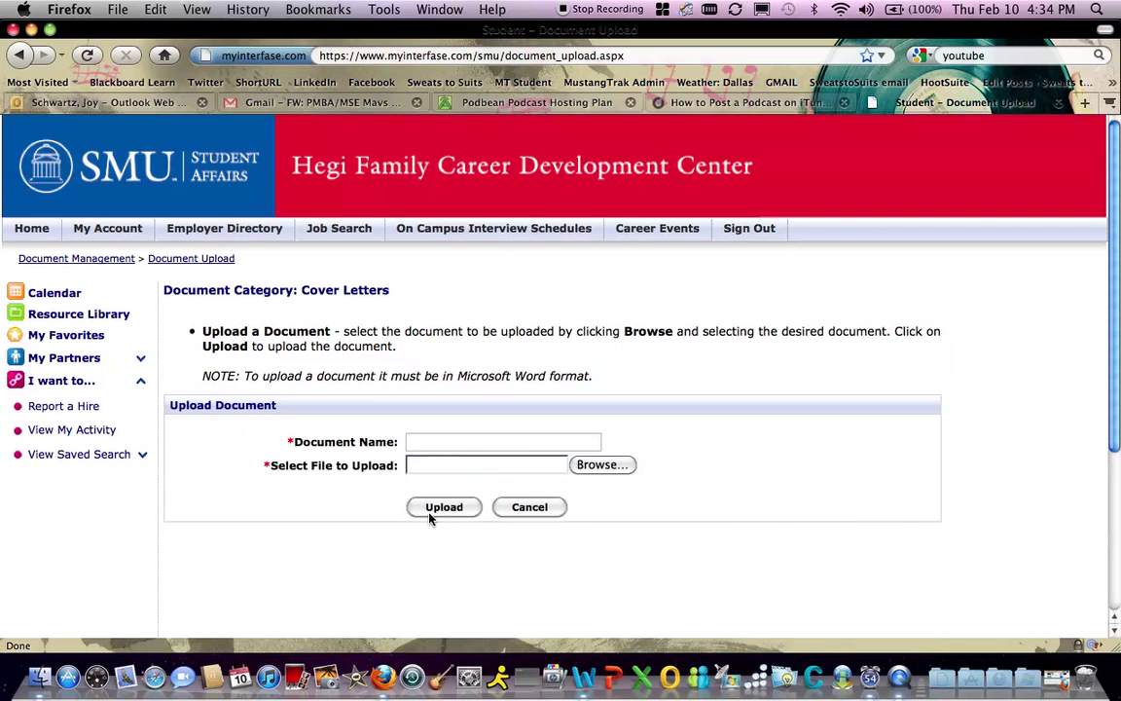
click(528, 506)
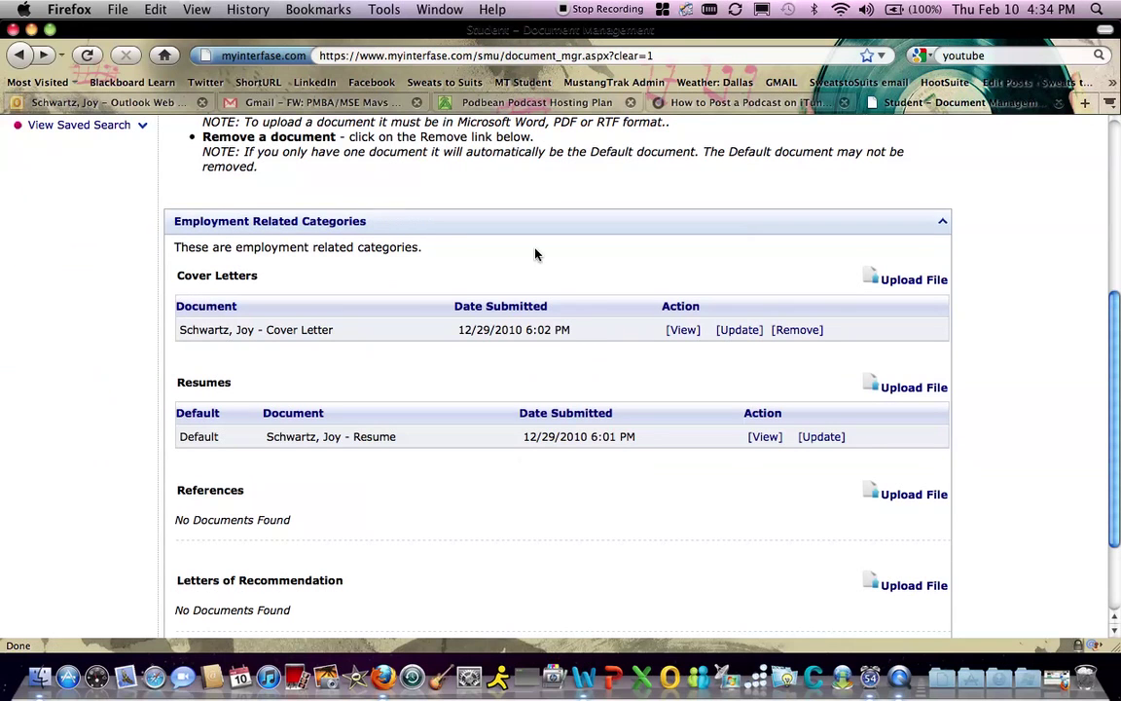
Examine the document categories, from cover letters and resumes to unofficial transcripts, and the notes on uploading, updating and removing files
scroll(590, 352, down, 1)
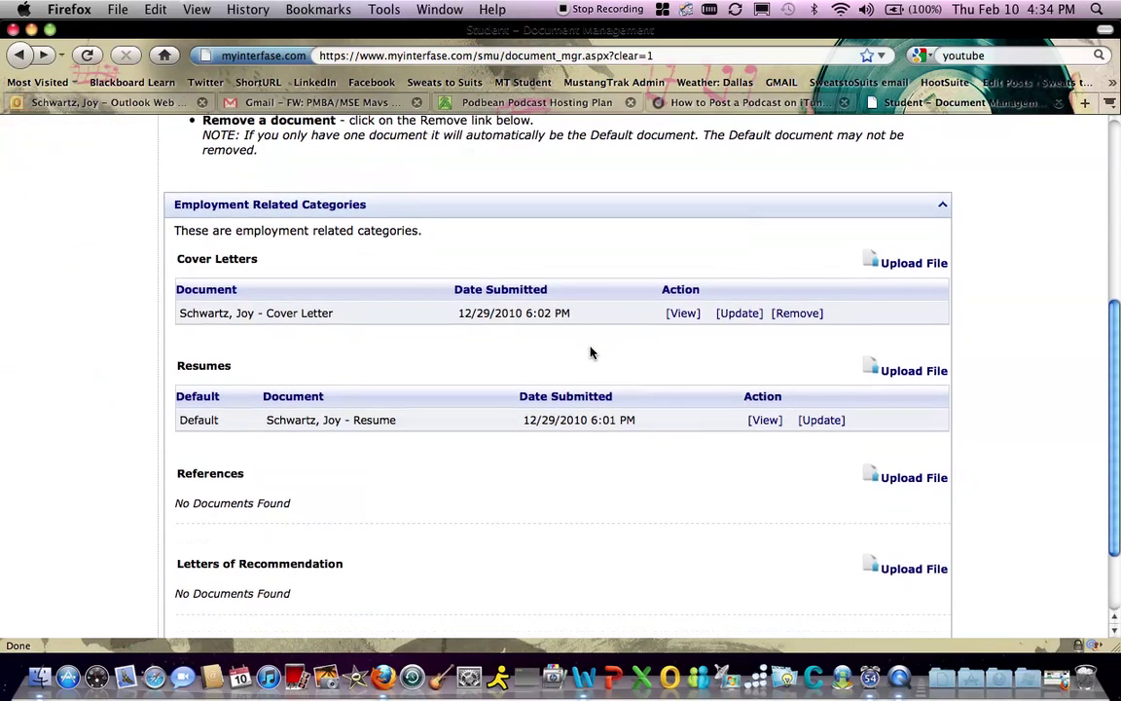
scroll(587, 369, down, 4)
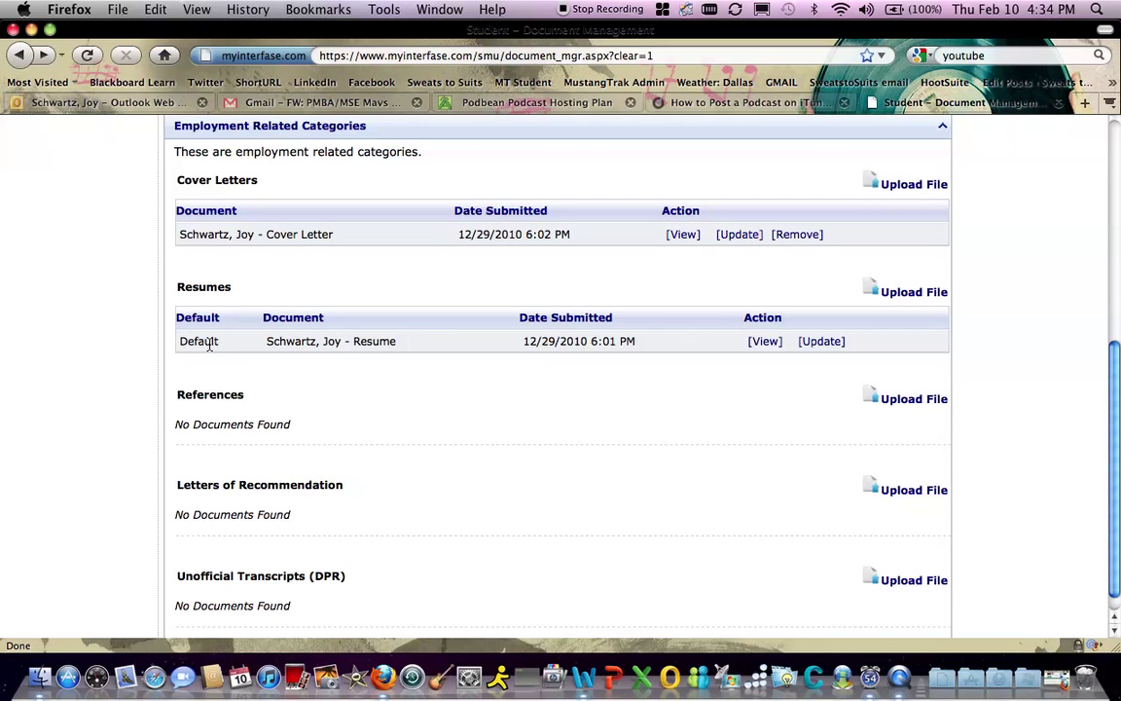
scroll(396, 383, down, 1)
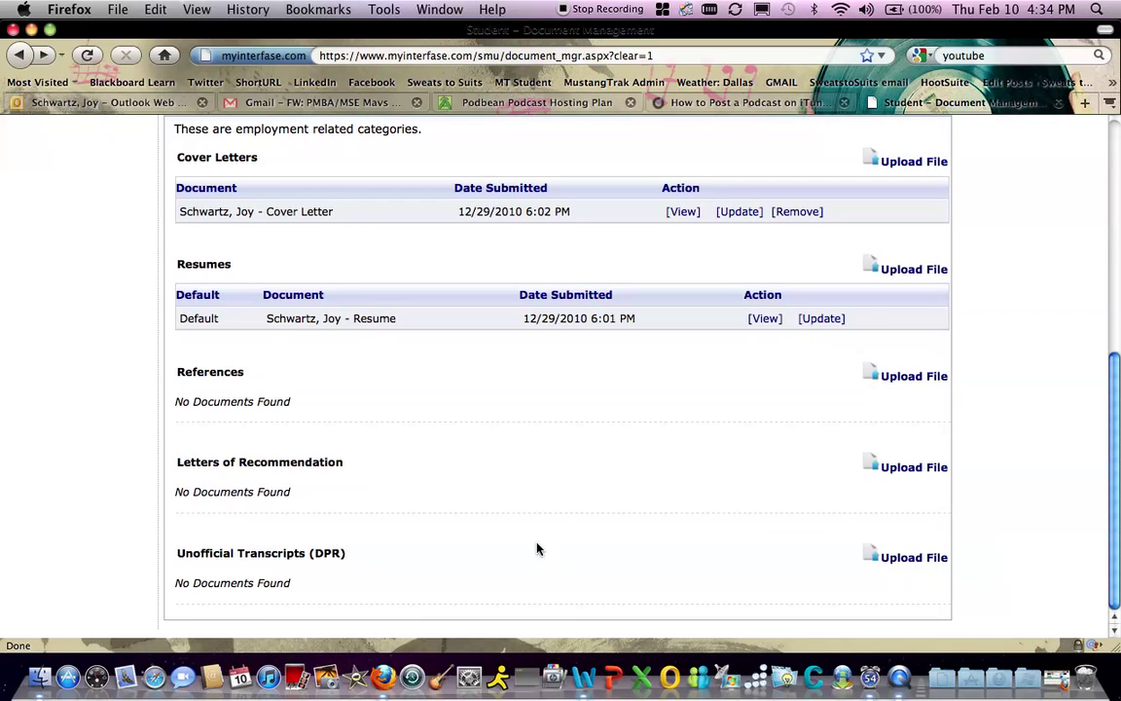
scroll(666, 565, up, 1)
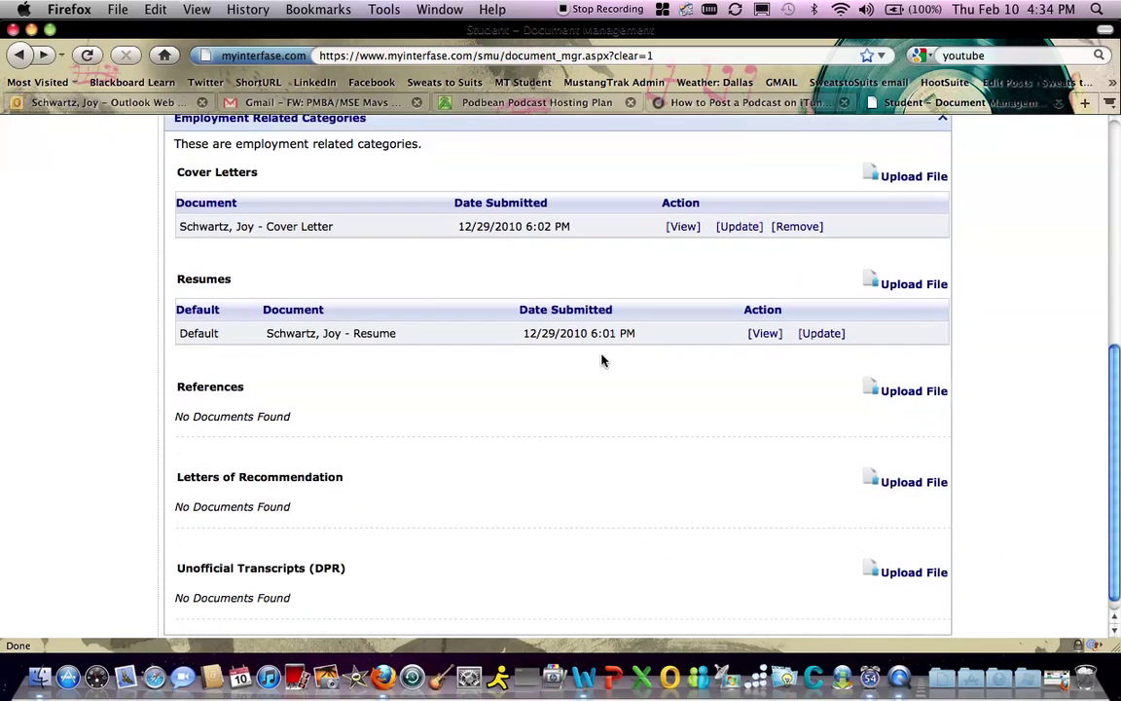
scroll(738, 555, down, 1)
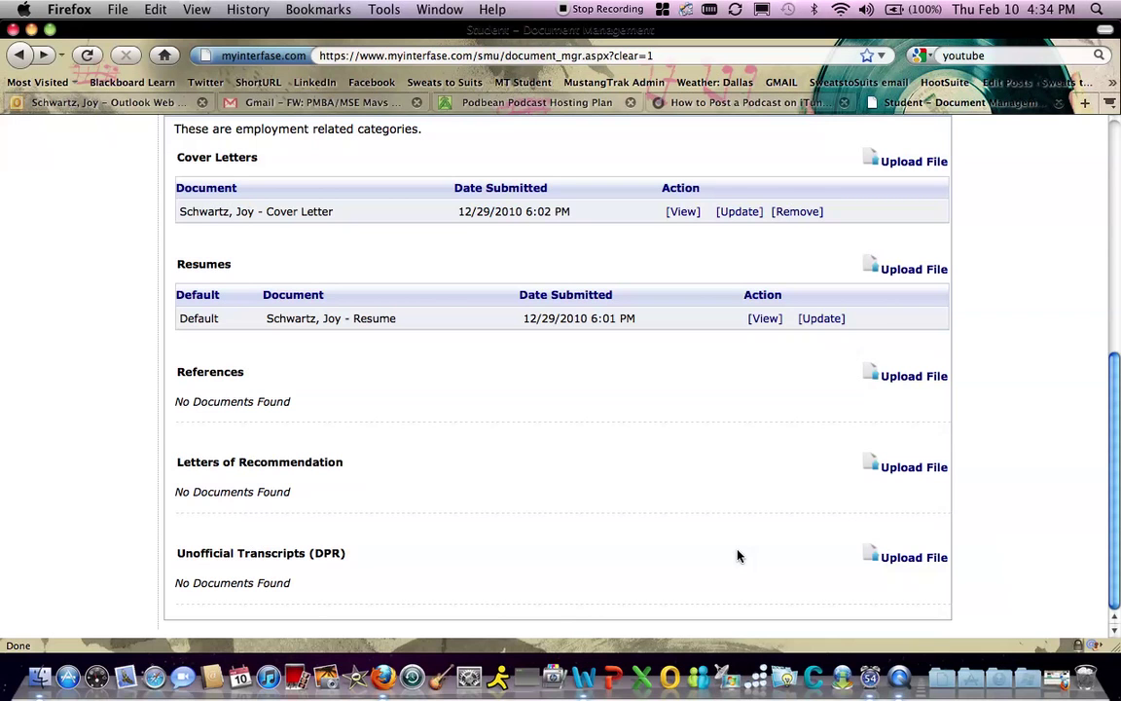
scroll(657, 427, up, 3)
scroll(657, 427, up, 6)
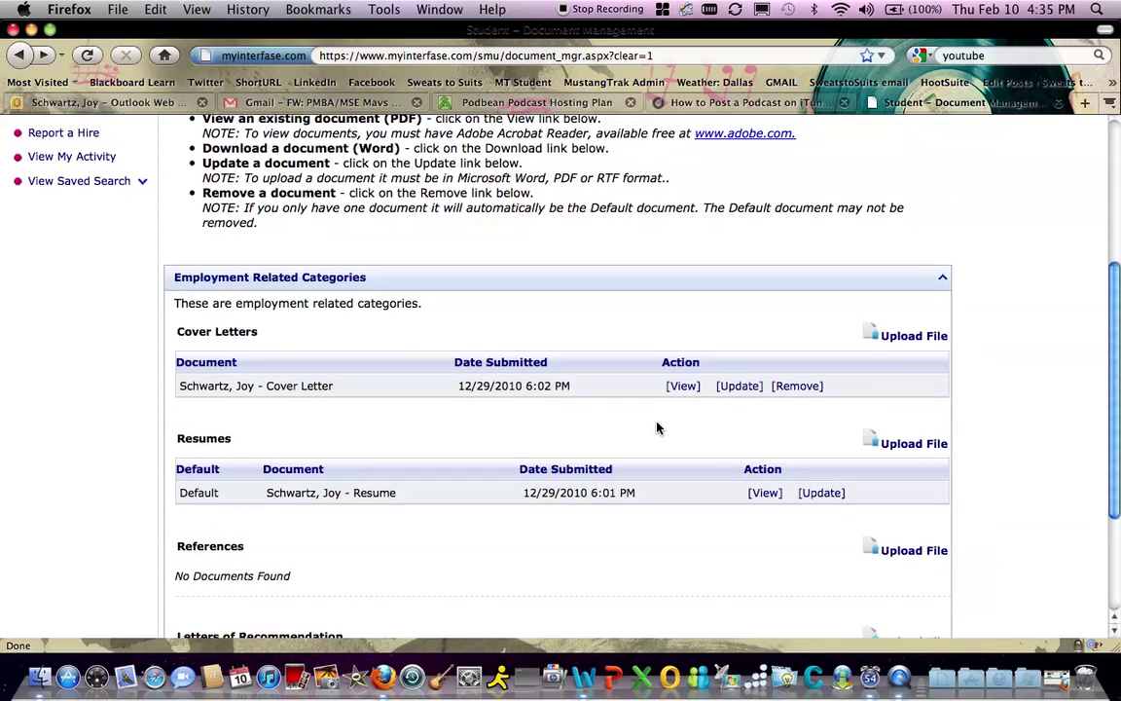
scroll(657, 426, down, 3)
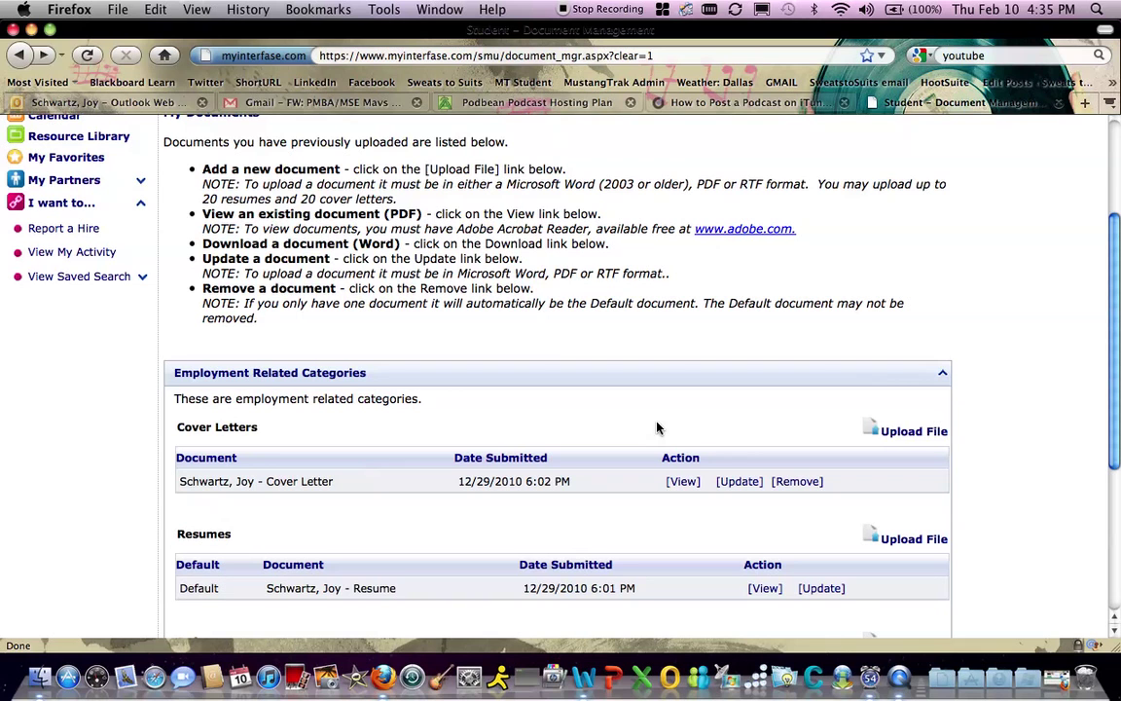
scroll(562, 467, up, 1)
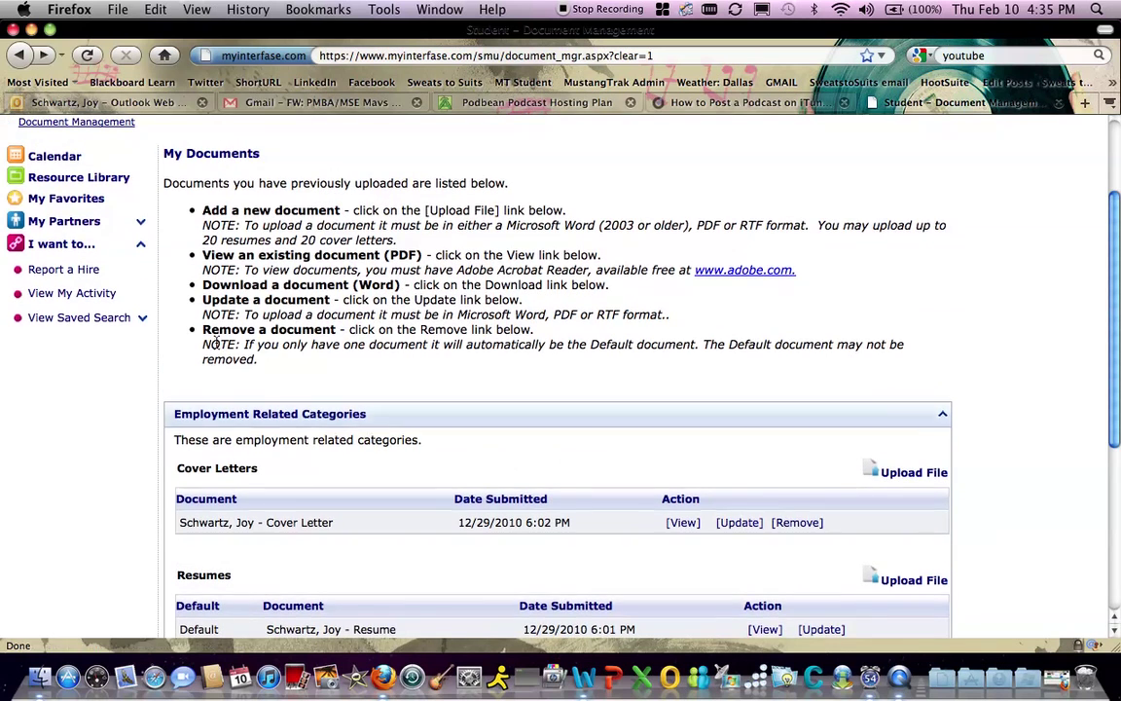
Open the student's profile and review the demographic information, majors, work authorization and the setting for employer viewing of the resume
scroll(39, 277, up, 3)
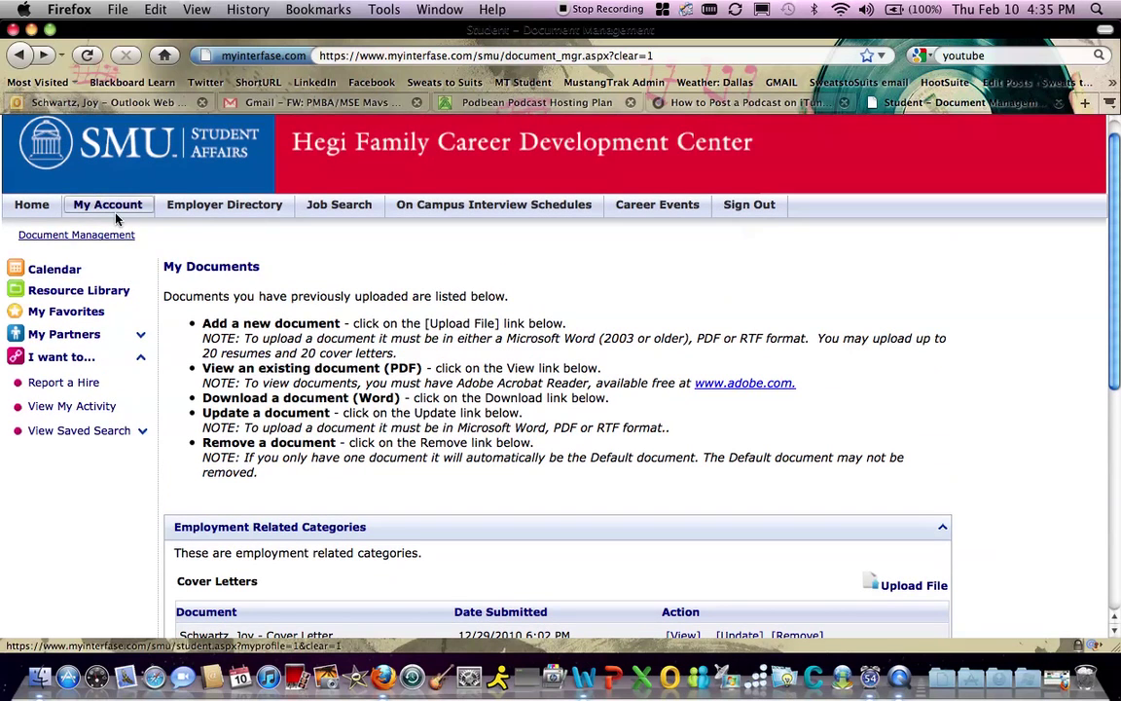
click(119, 232)
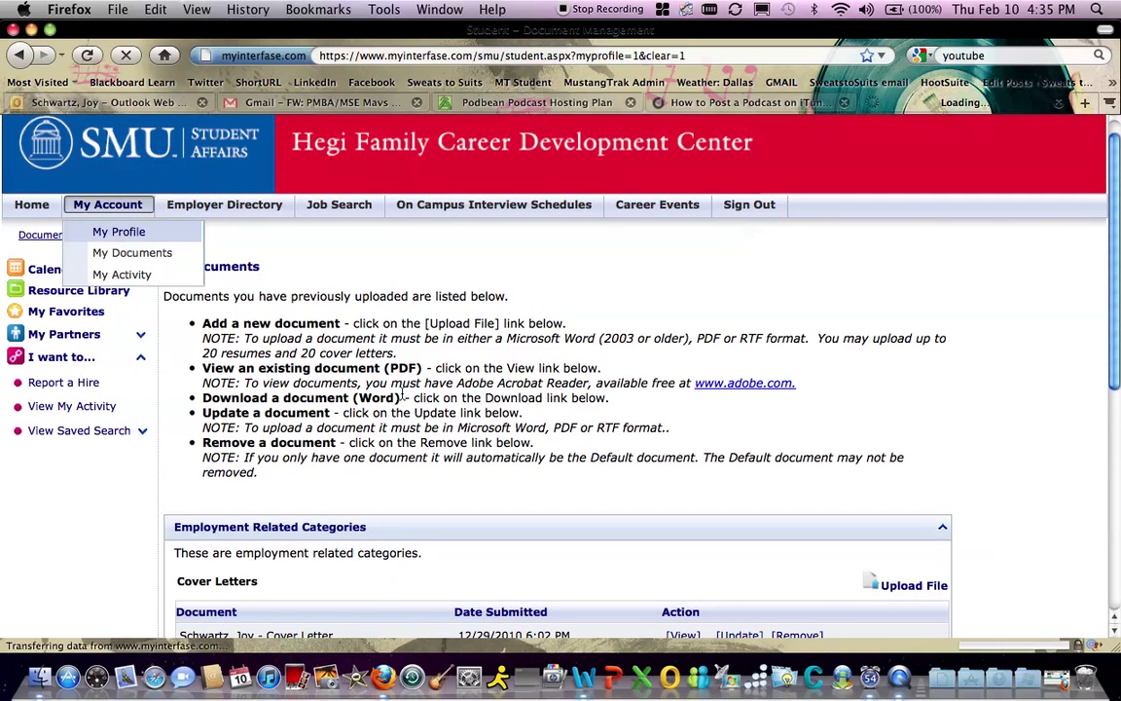
scroll(590, 451, down, 10)
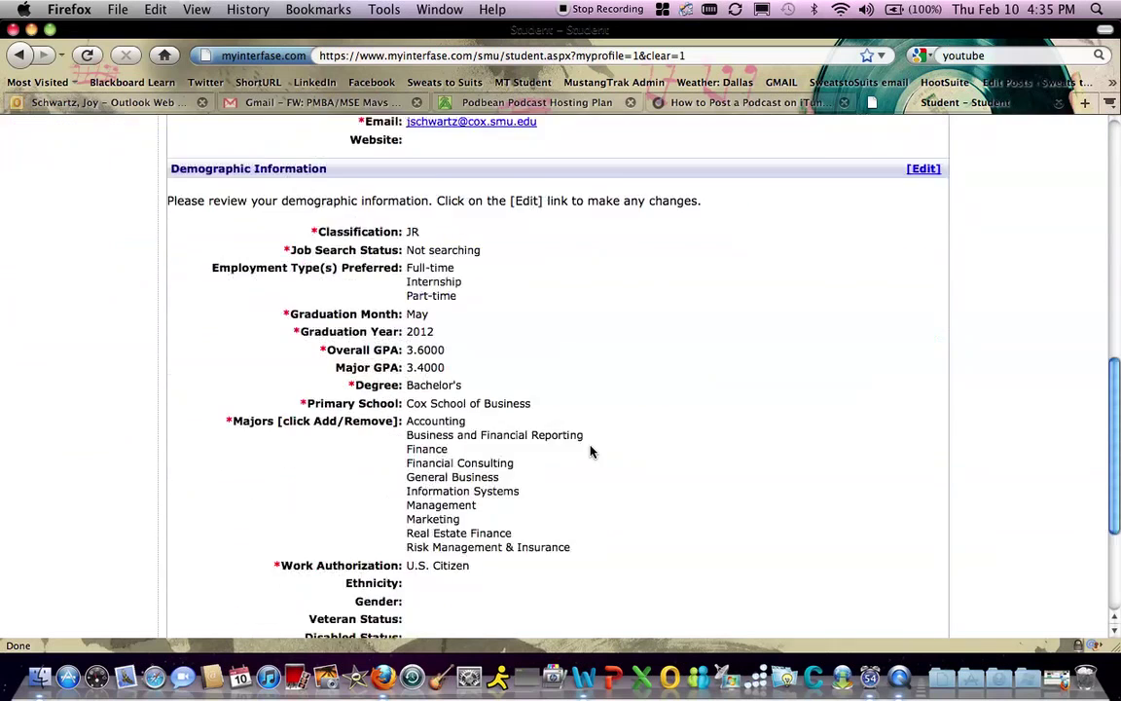
scroll(591, 450, down, 1)
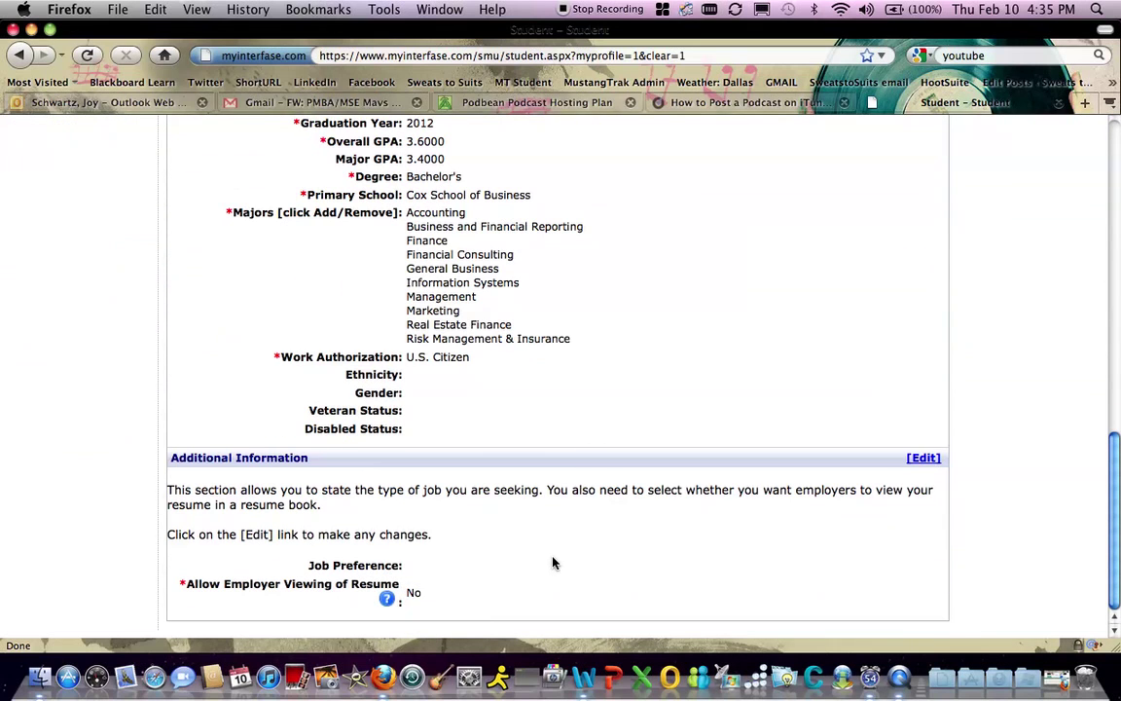
scroll(552, 562, up, 3)
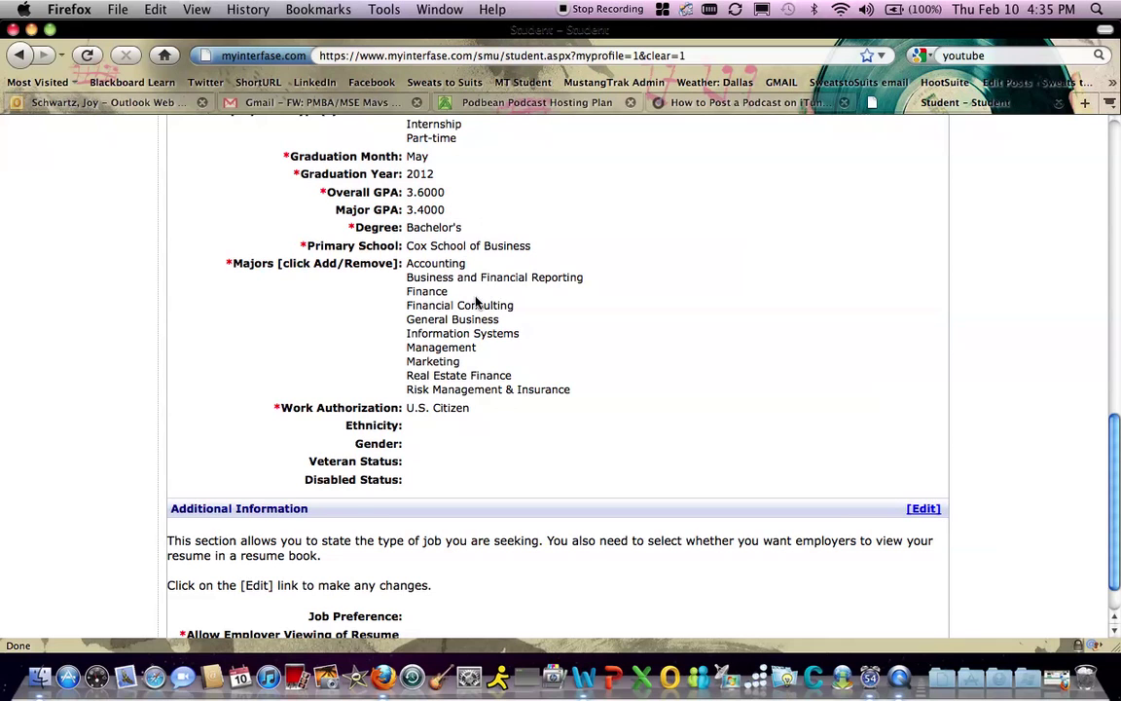
scroll(477, 292, up, 1)
scroll(462, 285, down, 2)
scroll(463, 285, up, 1)
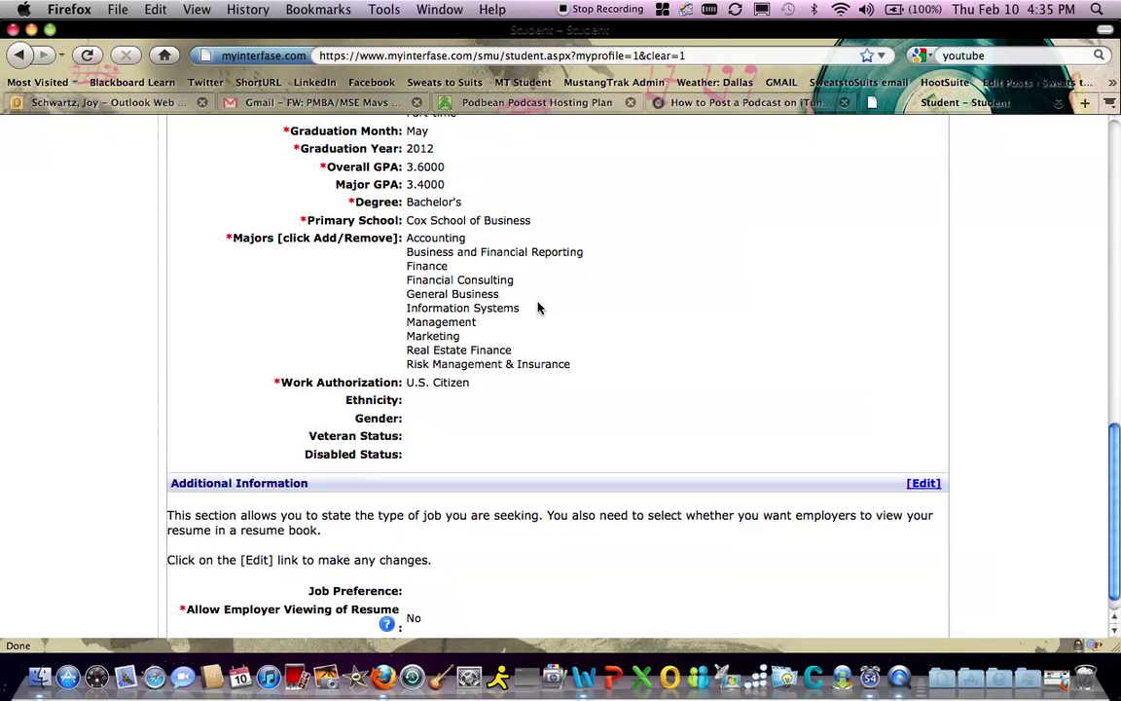
scroll(538, 308, down, 1)
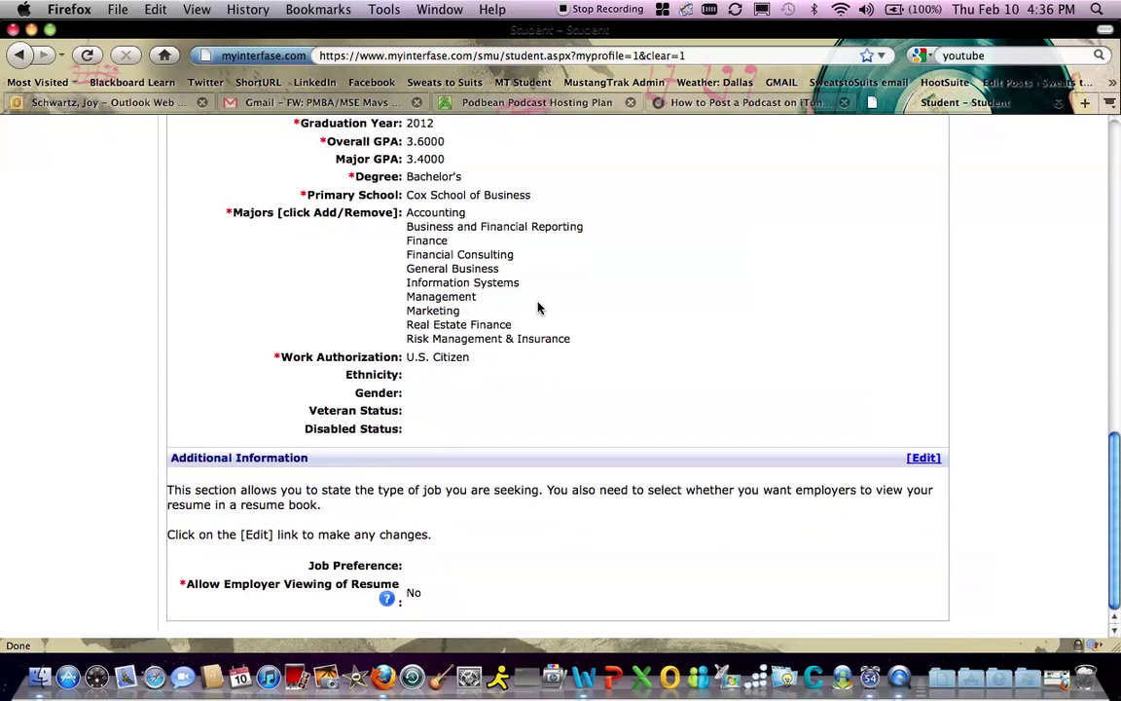